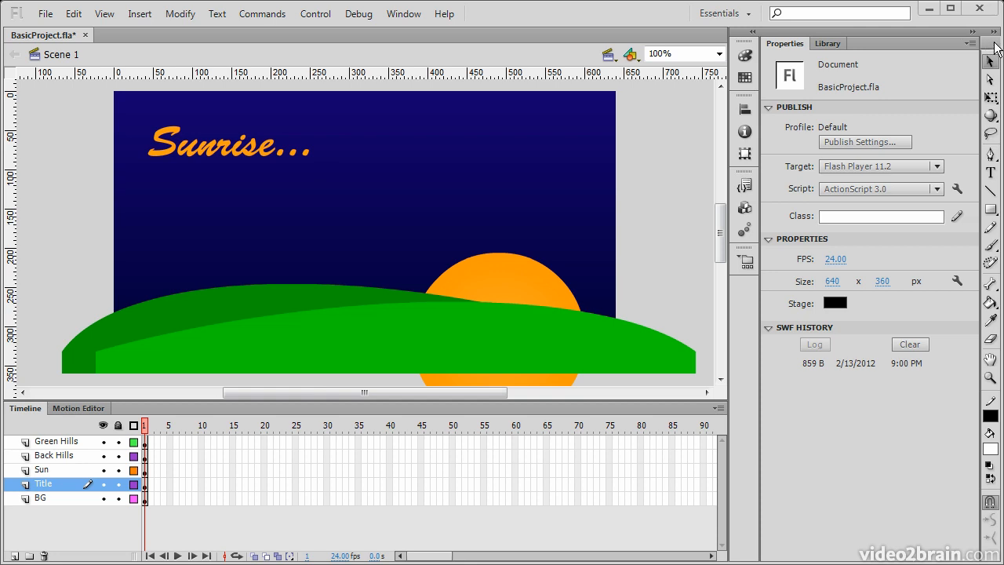
Float the Tools panel over the stage and widen it so its tools spread into a compact grid
{"action": "left_click_drag", "start_coordinate": [993, 47], "coordinate": [326, 113]}
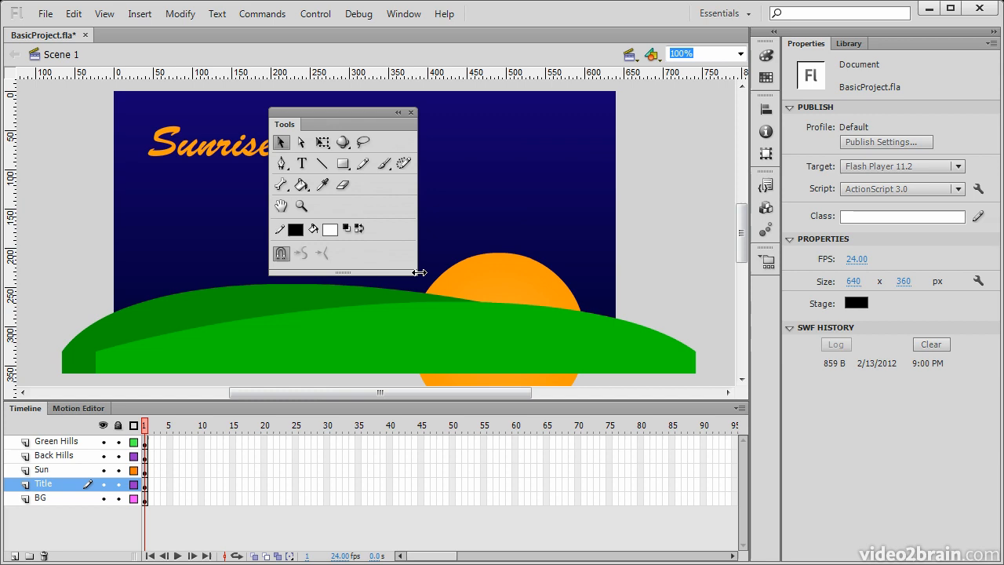
{"action": "left_click_drag", "start_coordinate": [411, 273], "coordinate": [563, 270]}
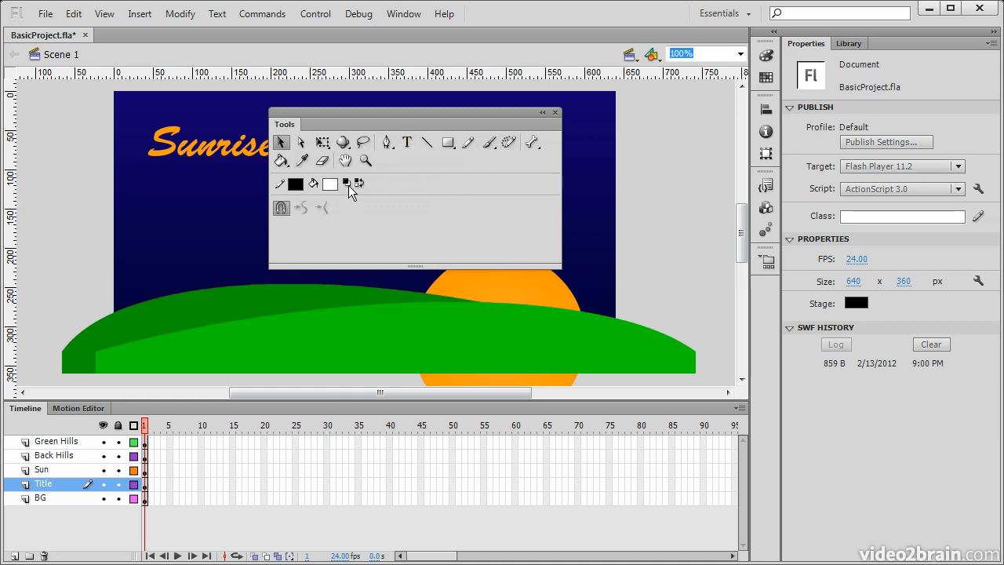
Set the stroke colour to bright green and the fill colour to light blue
{"action": "left_click", "coordinate": [293, 184]}
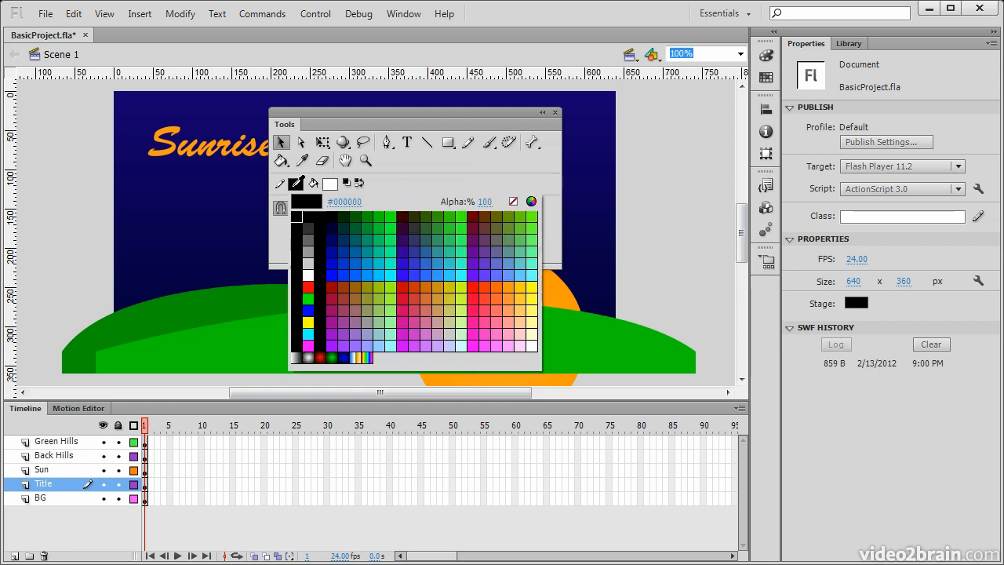
{"action": "left_click", "coordinate": [391, 215]}
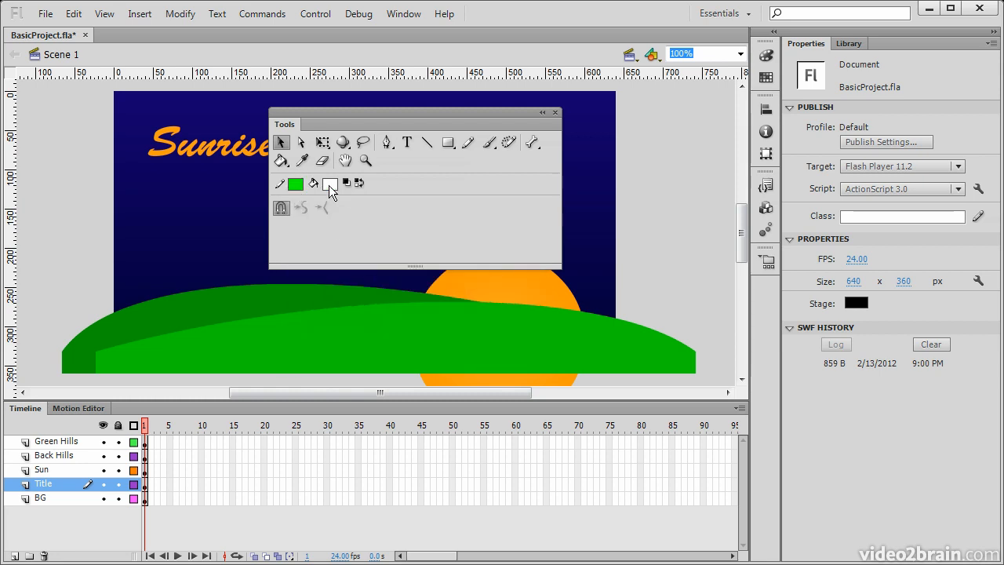
{"action": "left_click", "coordinate": [329, 186]}
{"action": "left_click", "coordinate": [416, 275]}
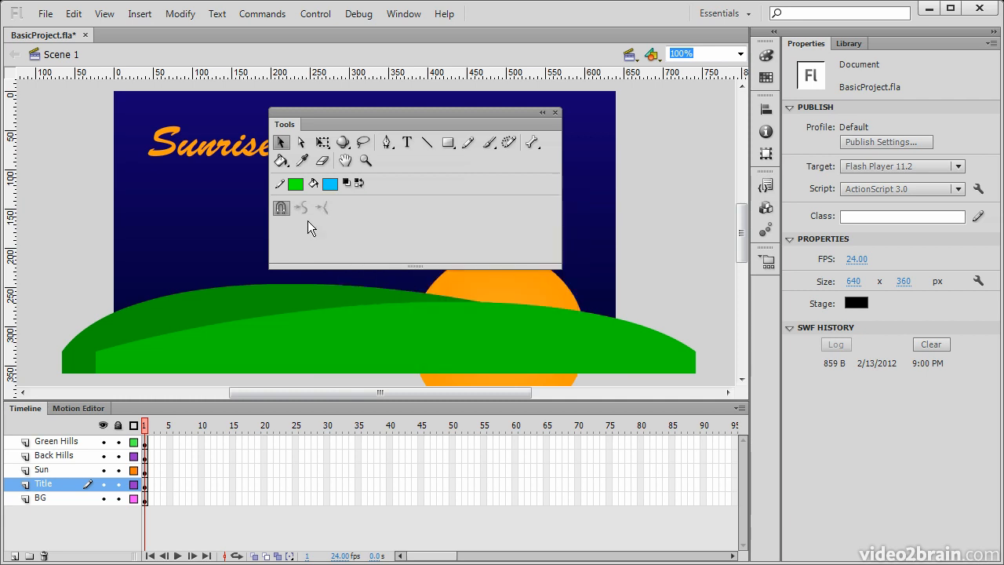
Restore the default black stroke and white fill, and swap them to a white stroke and black fill
{"action": "left_click", "coordinate": [348, 185]}
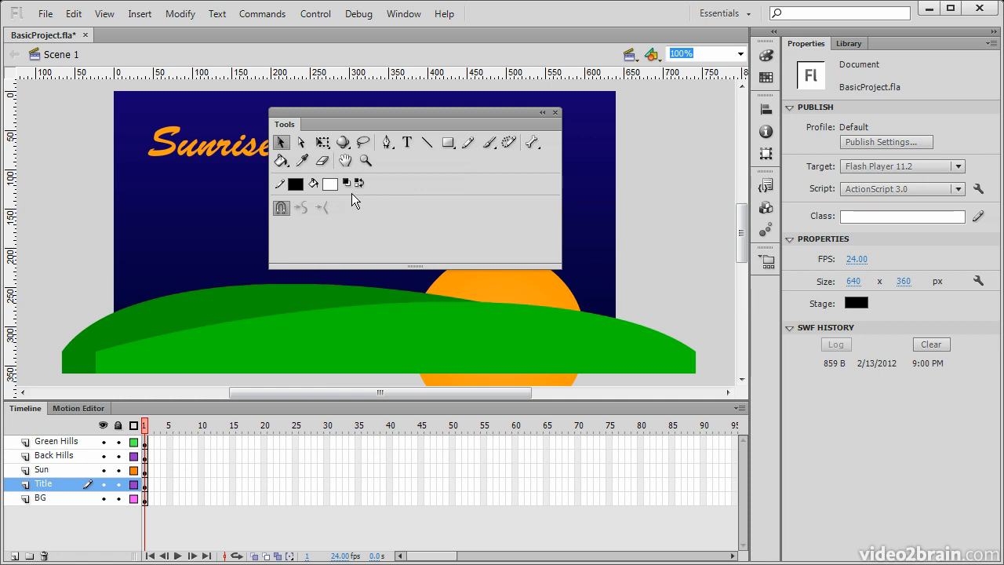
{"action": "left_click", "coordinate": [360, 184]}
{"action": "left_click", "coordinate": [360, 184]}
{"action": "left_click", "coordinate": [360, 184]}
Examine the options of the Free Transform, Lasso, Pen, Text, Line, Rectangle and Brush tools, and return to the Selection tool
{"action": "left_click", "coordinate": [322, 143]}
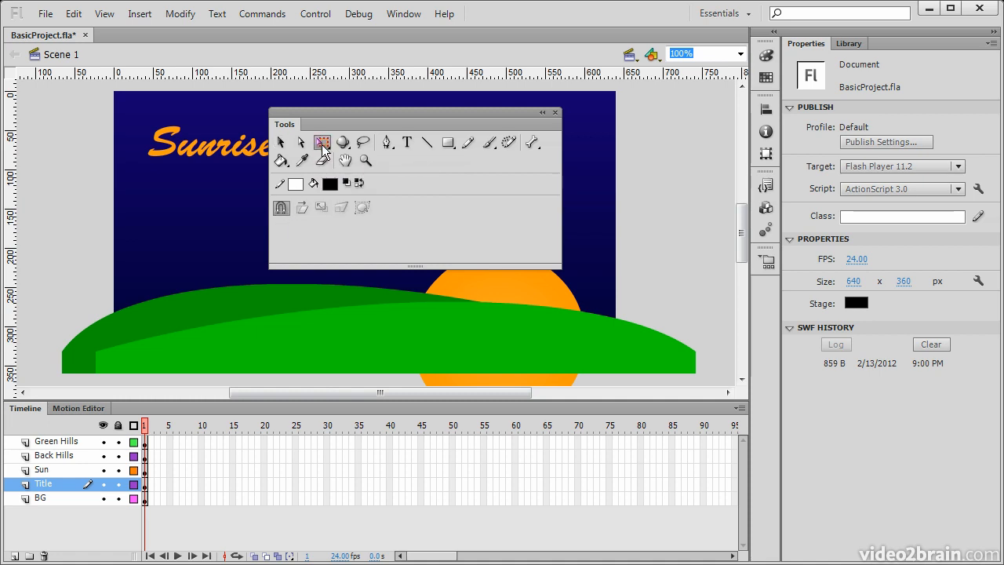
{"action": "left_click", "coordinate": [363, 144]}
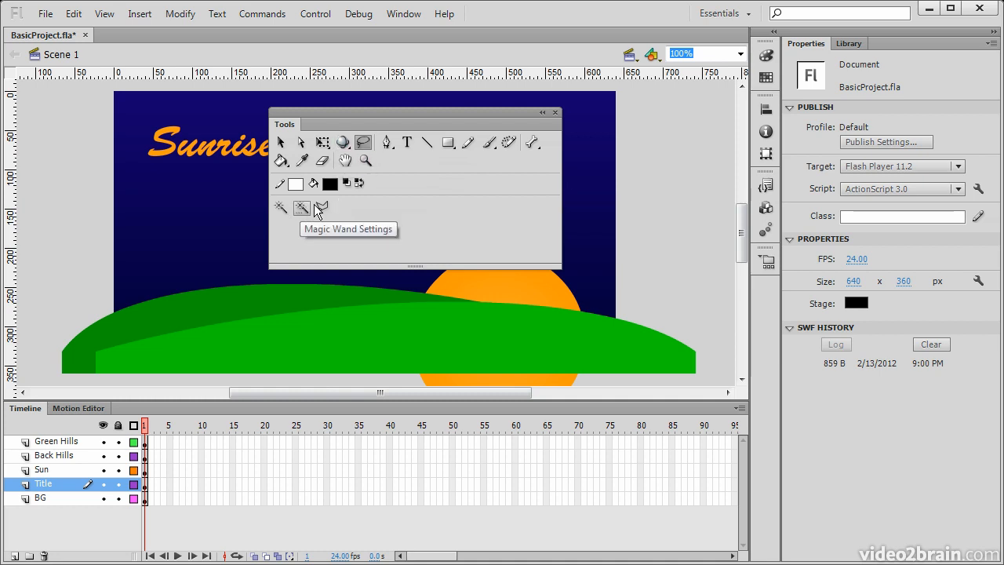
{"action": "left_click", "coordinate": [386, 143]}
{"action": "left_click", "coordinate": [406, 145]}
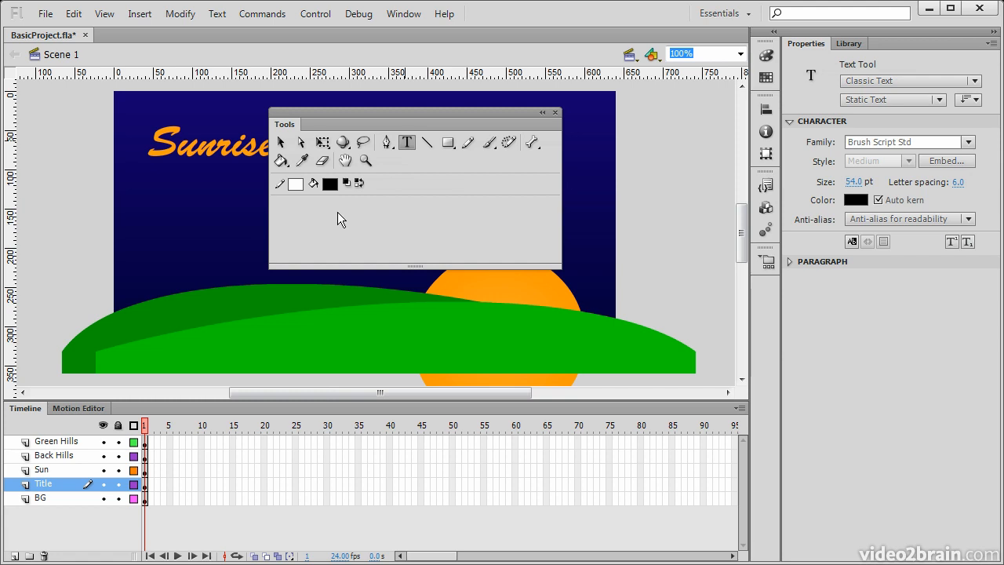
{"action": "left_click", "coordinate": [428, 143]}
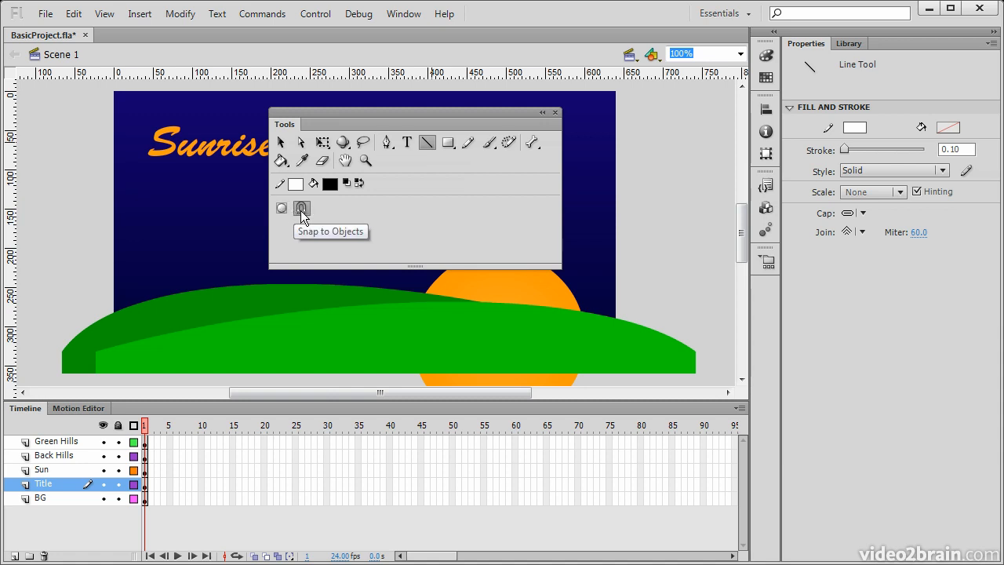
{"action": "left_click", "coordinate": [448, 144]}
{"action": "left_click", "coordinate": [488, 143]}
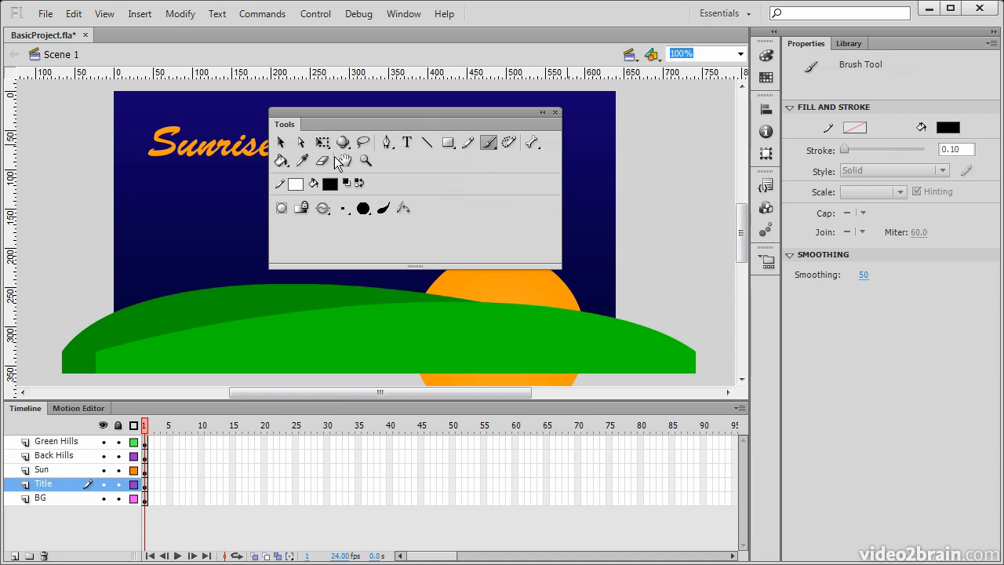
{"action": "left_click", "coordinate": [281, 142]}
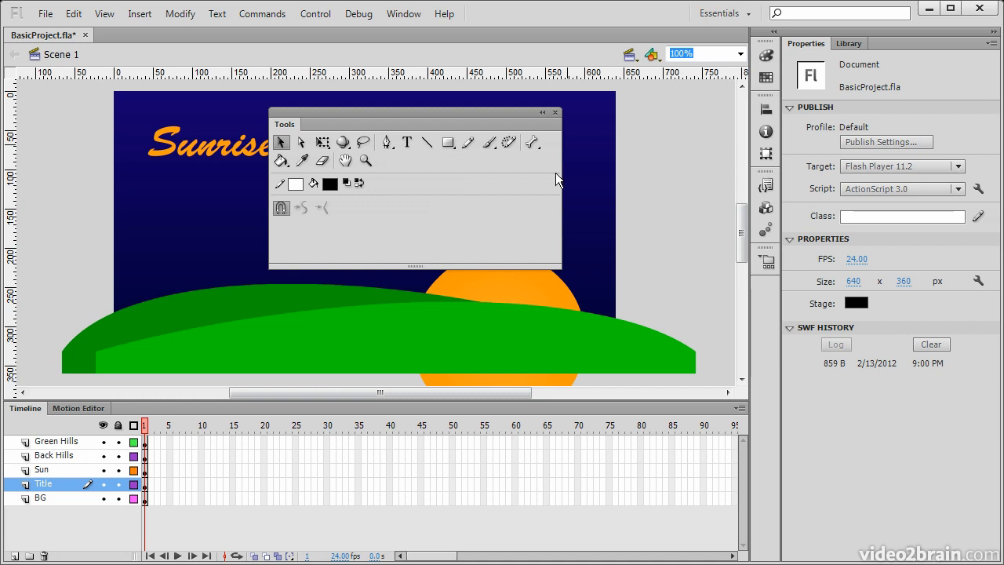
Dock the Tools panel beside the Properties panel again and reduce it to a single column
{"action": "left_click_drag", "start_coordinate": [354, 115], "coordinate": [523, 84]}
{"action": "left_click_drag", "start_coordinate": [457, 86], "coordinate": [998, 149]}
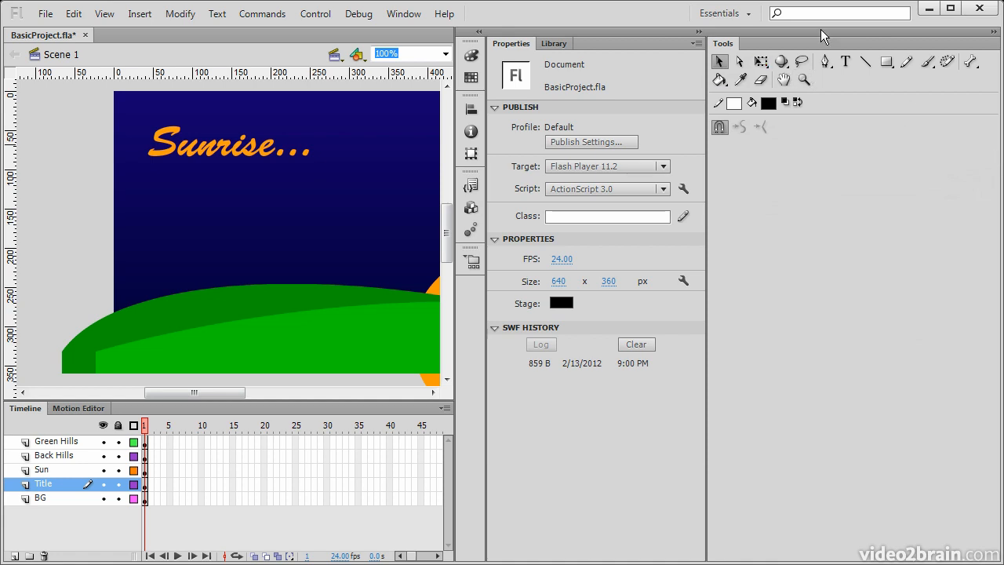
{"action": "left_click", "coordinate": [994, 32]}
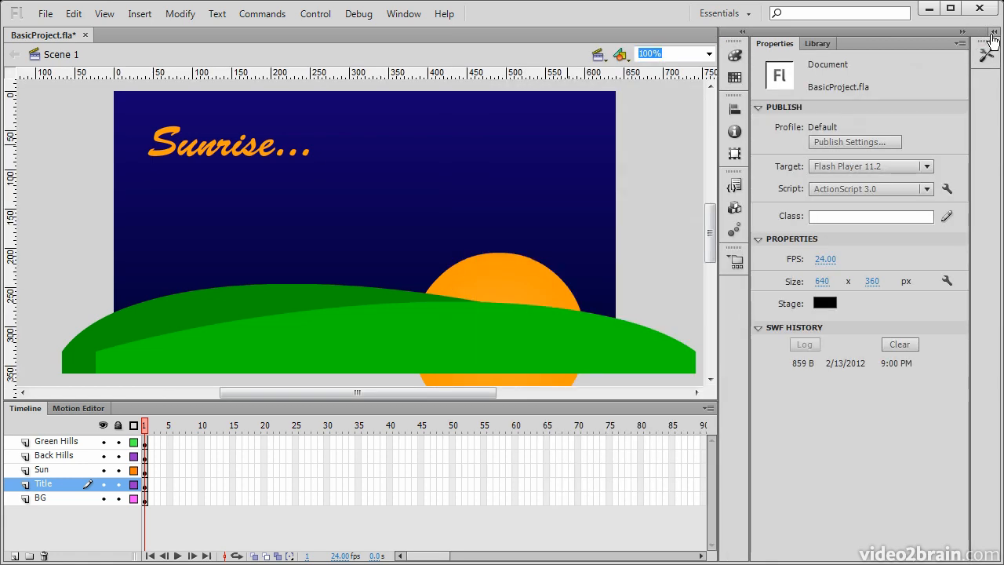
{"action": "left_click", "coordinate": [993, 35]}
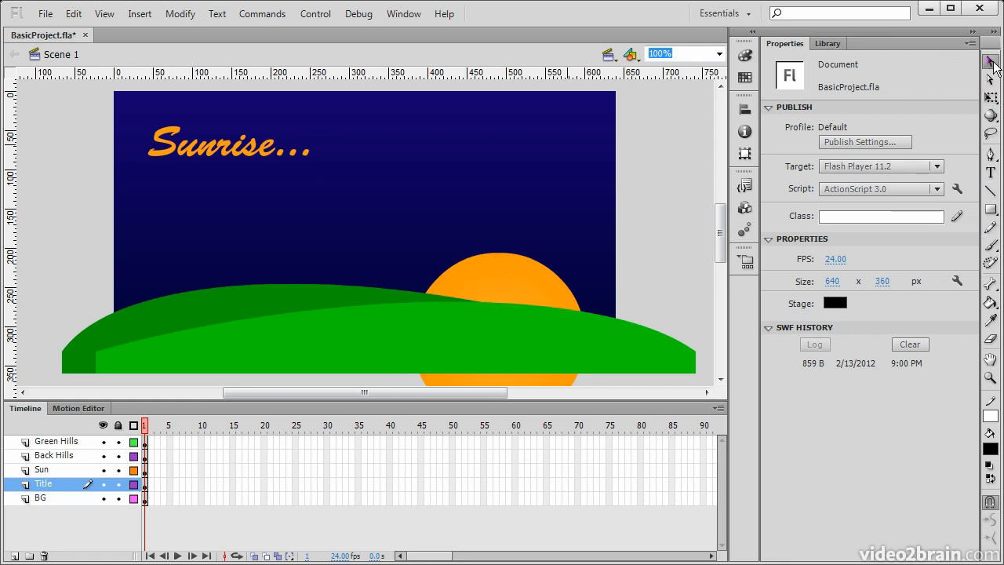
Examine the properties of the Sunrise title and the sun with the Selection tool, and clear the selection
{"action": "left_click", "coordinate": [990, 63]}
{"action": "left_click", "coordinate": [233, 149]}
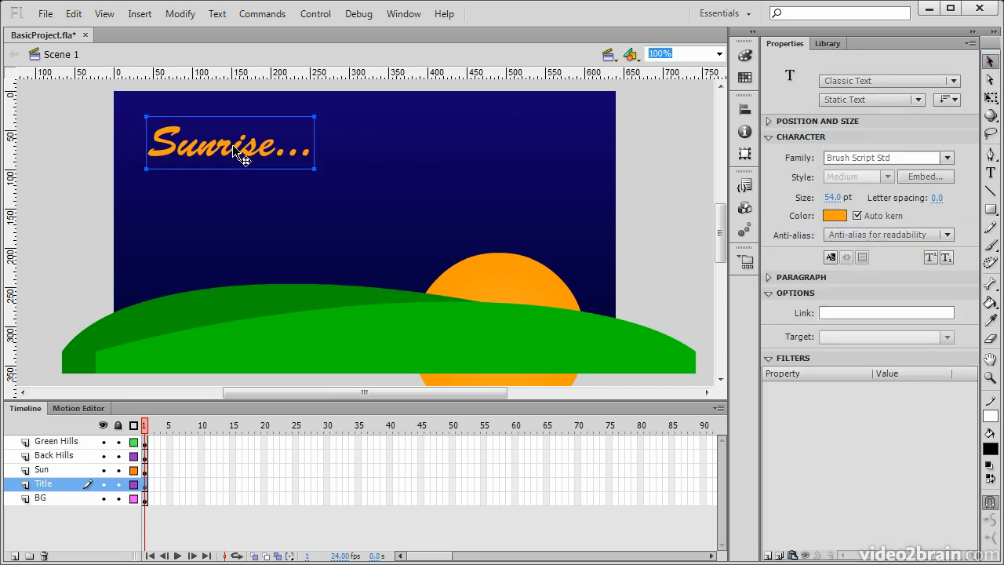
{"action": "left_click", "coordinate": [524, 279]}
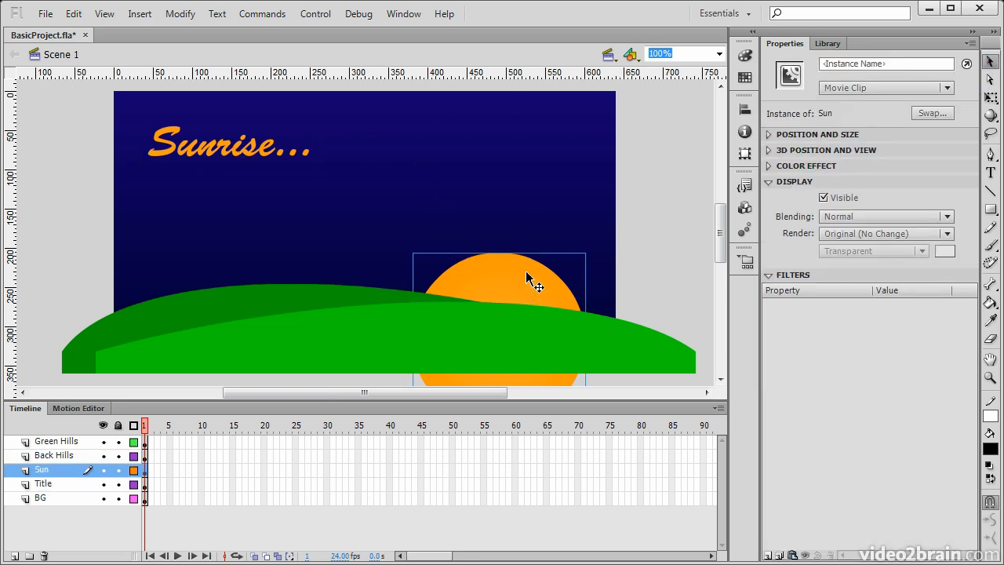
{"action": "left_click", "coordinate": [478, 130]}
{"action": "left_click", "coordinate": [167, 160]}
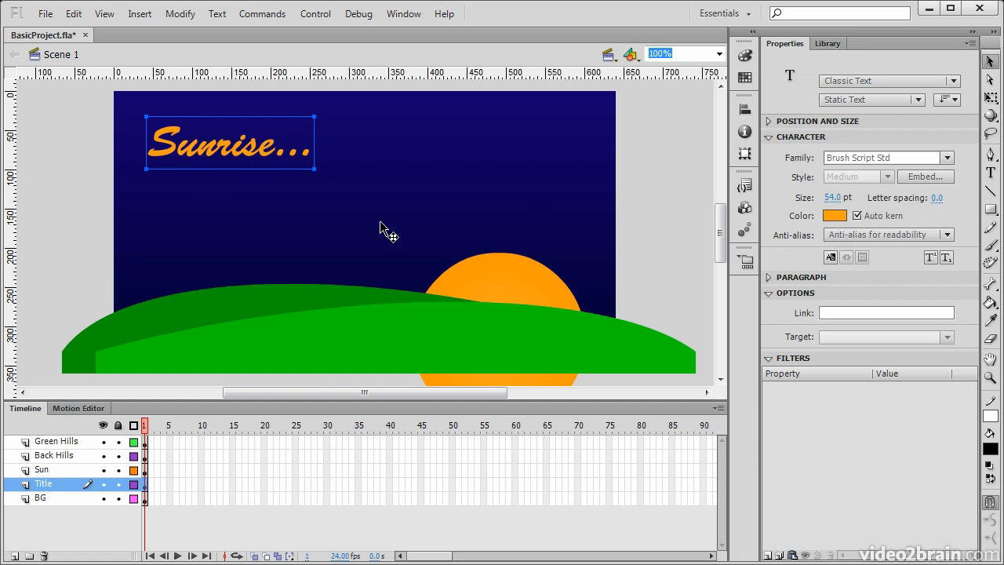
{"action": "left_click", "coordinate": [611, 242]}
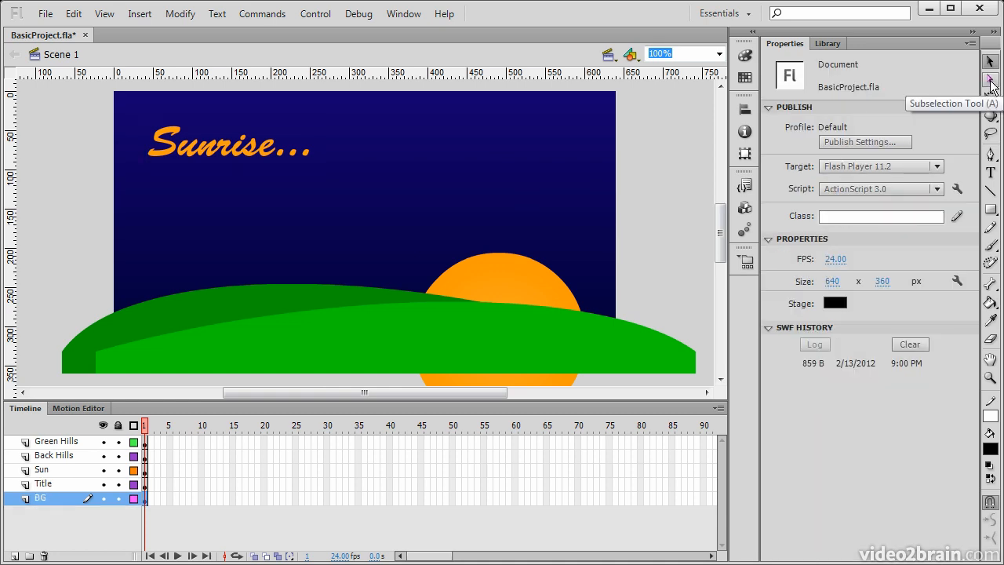
Pull the background's upper-right anchor point inward with the Subselection tool and return it to the stage corner
{"action": "left_click", "coordinate": [990, 81]}
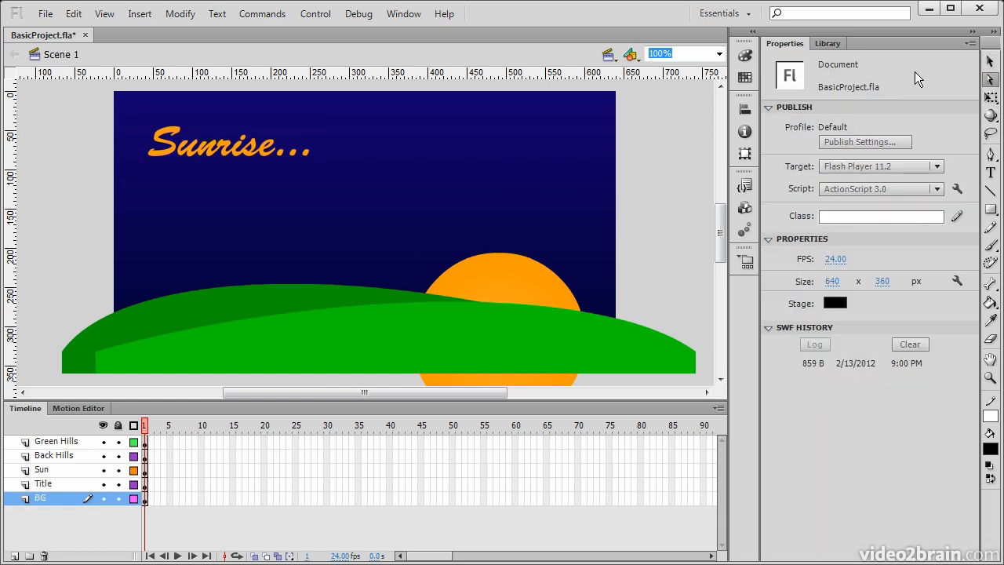
{"action": "left_click", "coordinate": [611, 98]}
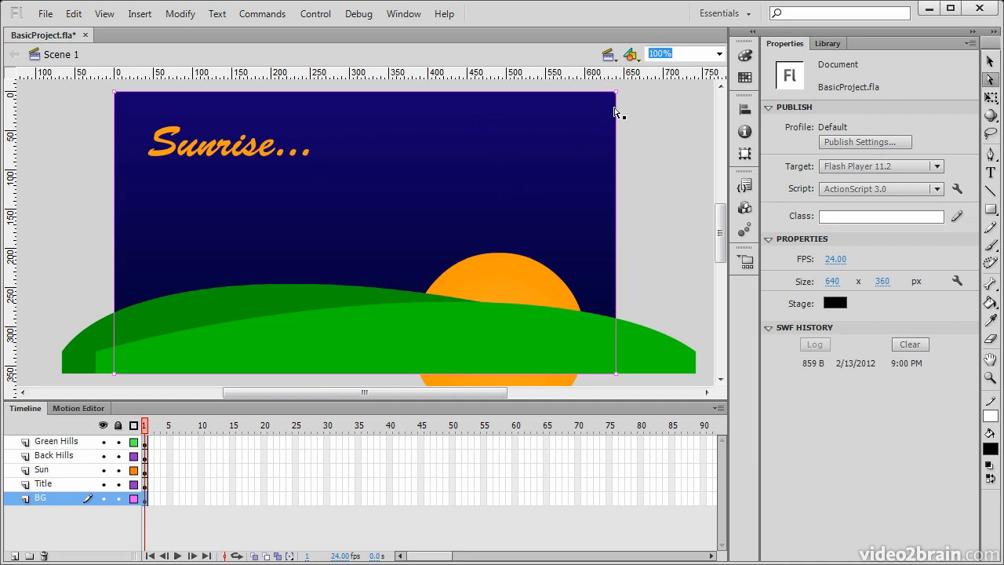
{"action": "left_click_drag", "start_coordinate": [617, 92], "coordinate": [372, 194]}
{"action": "mouse_move", "coordinate": [116, 93]}
{"action": "left_mouse_down"}
{"action": "mouse_move", "coordinate": [149, 138]}
{"action": "mouse_move", "coordinate": [279, 217]}
{"action": "mouse_move", "coordinate": [235, 107]}
{"action": "mouse_move", "coordinate": [113, 93]}
{"action": "left_mouse_up"}
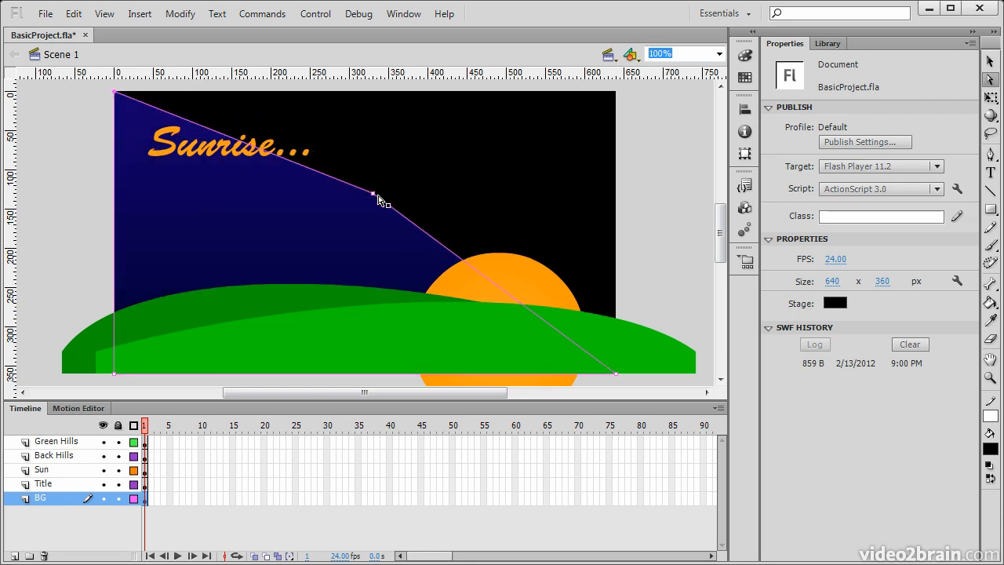
{"action": "left_click_drag", "start_coordinate": [374, 193], "coordinate": [616, 93]}
{"action": "left_click", "coordinate": [525, 270]}
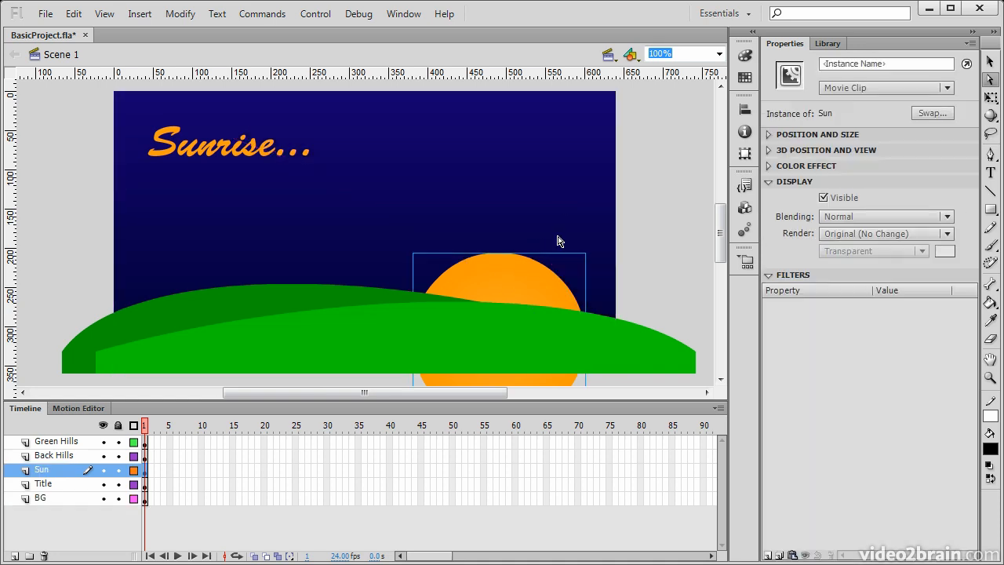
{"action": "left_click", "coordinate": [665, 206]}
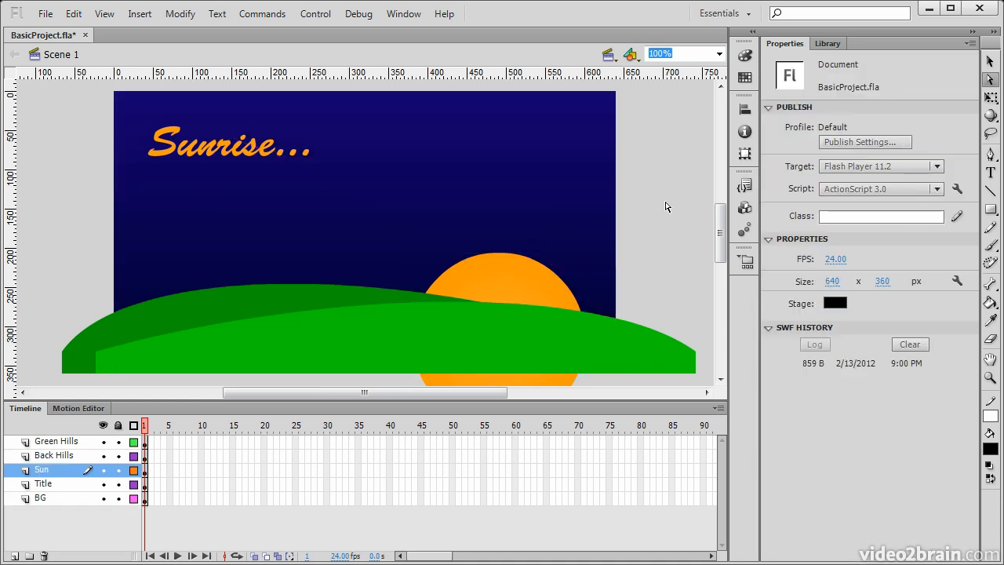
Slant the Sunrise title slightly with Free Transform and shift its transformation point toward the first letter
{"action": "left_click", "coordinate": [991, 97]}
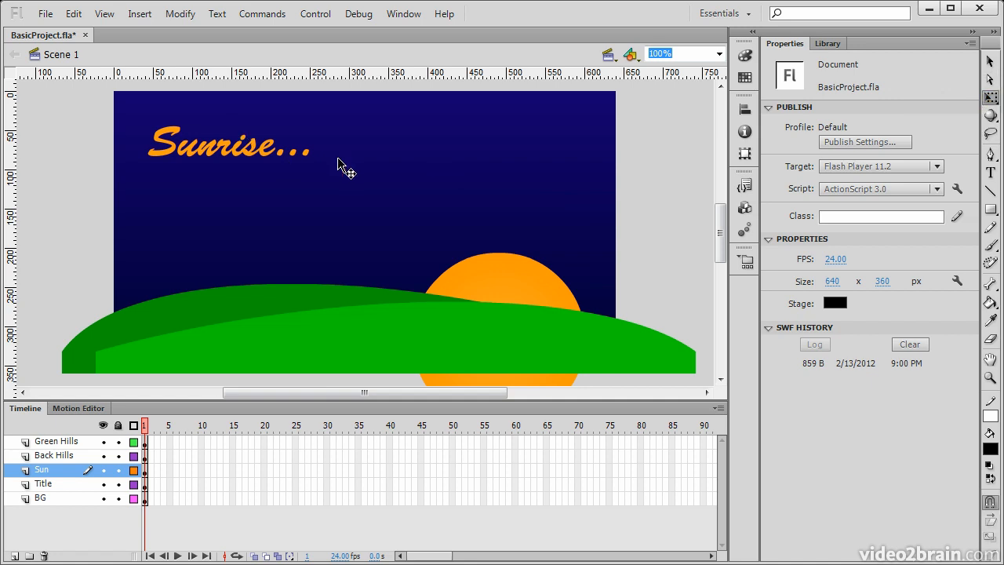
{"action": "left_click", "coordinate": [267, 152]}
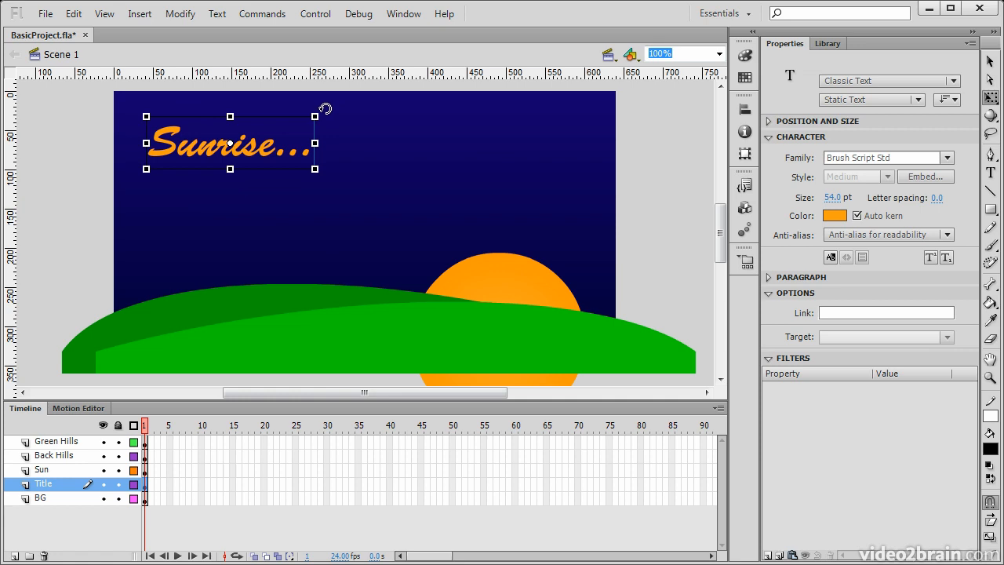
{"action": "mouse_move", "coordinate": [332, 115]}
{"action": "left_mouse_down"}
{"action": "mouse_move", "coordinate": [321, 162]}
{"action": "mouse_move", "coordinate": [280, 190]}
{"action": "mouse_move", "coordinate": [314, 167]}
{"action": "mouse_move", "coordinate": [319, 117]}
{"action": "mouse_move", "coordinate": [304, 175]}
{"action": "mouse_move", "coordinate": [323, 117]}
{"action": "mouse_move", "coordinate": [314, 117]}
{"action": "left_mouse_up"}
{"action": "left_click_drag", "start_coordinate": [259, 116], "coordinate": [313, 144]}
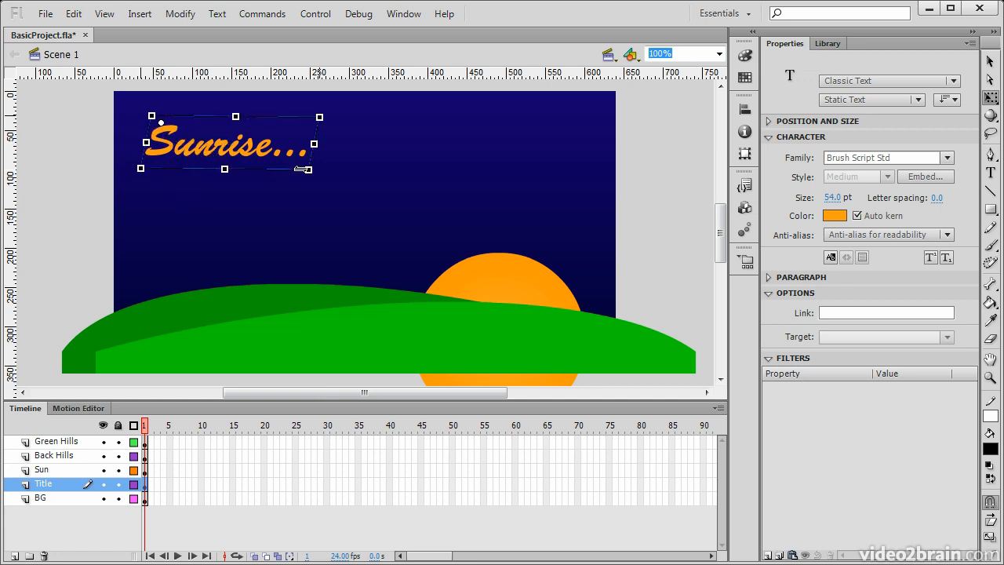
Return the title's transformation point to its centre and enlarge the slanted title, mainly in height
{"action": "mouse_move", "coordinate": [316, 178]}
{"action": "left_mouse_down"}
{"action": "mouse_move", "coordinate": [307, 191]}
{"action": "mouse_move", "coordinate": [169, 227]}
{"action": "mouse_move", "coordinate": [315, 179]}
{"action": "mouse_move", "coordinate": [365, 130]}
{"action": "mouse_move", "coordinate": [141, 227]}
{"action": "mouse_move", "coordinate": [289, 202]}
{"action": "mouse_move", "coordinate": [317, 186]}
{"action": "mouse_move", "coordinate": [137, 227]}
{"action": "mouse_move", "coordinate": [218, 230]}
{"action": "mouse_move", "coordinate": [338, 149]}
{"action": "mouse_move", "coordinate": [300, 202]}
{"action": "mouse_move", "coordinate": [188, 216]}
{"action": "mouse_move", "coordinate": [341, 141]}
{"action": "mouse_move", "coordinate": [263, 232]}
{"action": "mouse_move", "coordinate": [332, 185]}
{"action": "left_mouse_up"}
{"action": "left_click_drag", "start_coordinate": [186, 137], "coordinate": [295, 147]}
{"action": "left_click_drag", "start_coordinate": [145, 106], "coordinate": [124, 101]}
{"action": "left_click_drag", "start_coordinate": [295, 147], "coordinate": [221, 186]}
{"action": "mouse_move", "coordinate": [305, 188]}
{"action": "left_mouse_down"}
{"action": "mouse_move", "coordinate": [352, 219]}
{"action": "mouse_move", "coordinate": [365, 244]}
{"action": "mouse_move", "coordinate": [271, 161]}
{"action": "mouse_move", "coordinate": [311, 186]}
{"action": "left_mouse_up"}
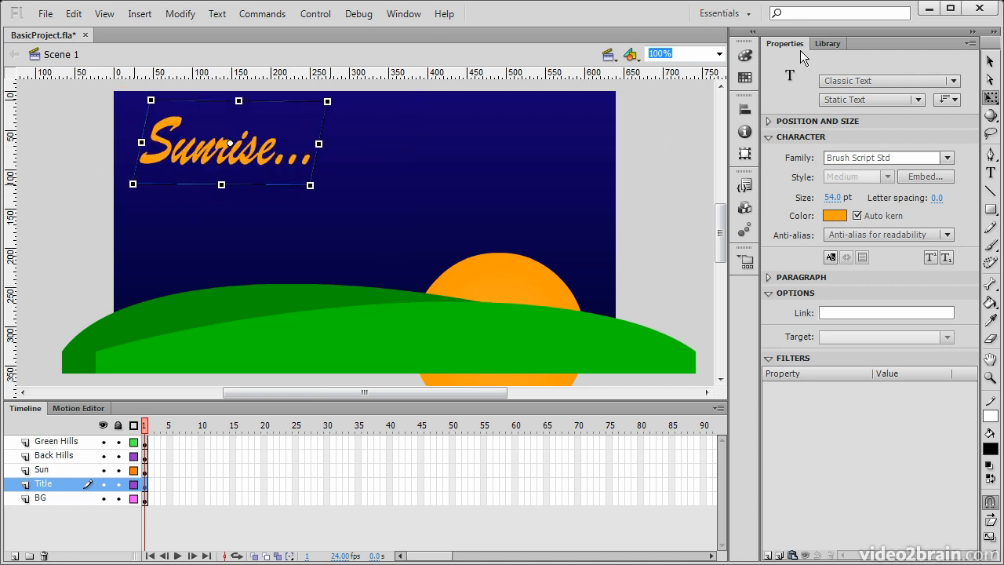
Shorten the background's blue gradient with the Gradient Transform tool and move its centre upward
{"action": "left_click", "coordinate": [995, 103]}
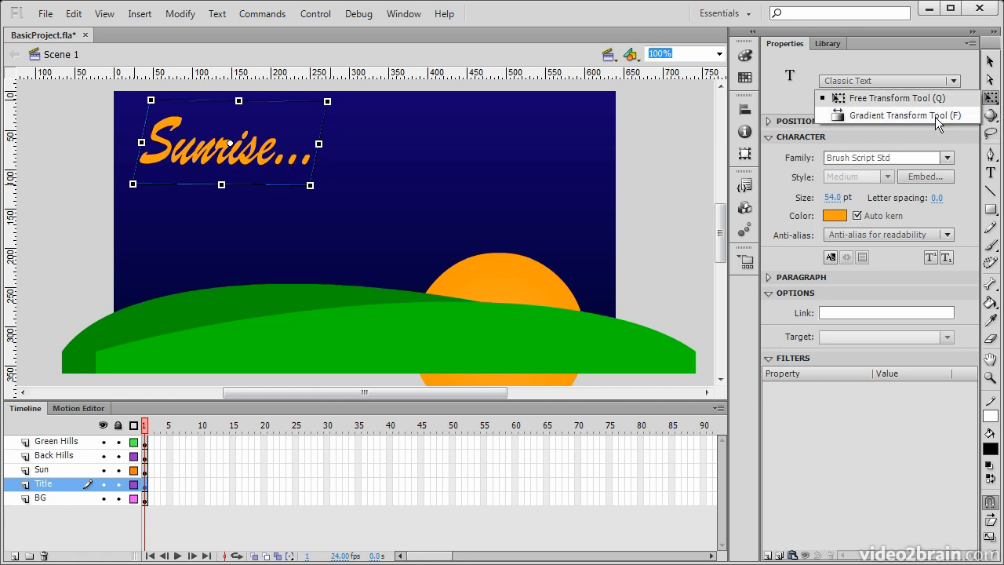
{"action": "left_click", "coordinate": [935, 117]}
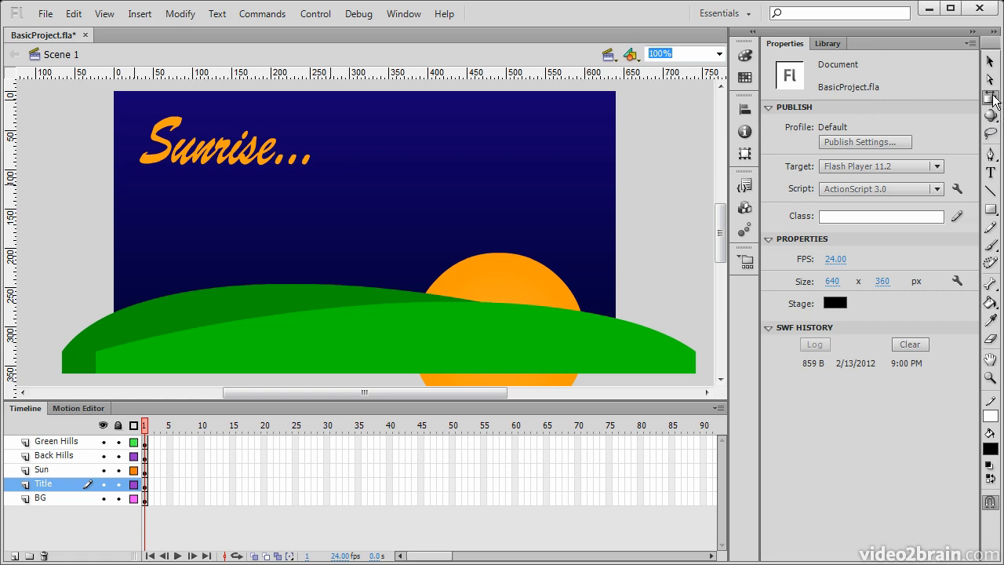
{"action": "left_click", "coordinate": [405, 166]}
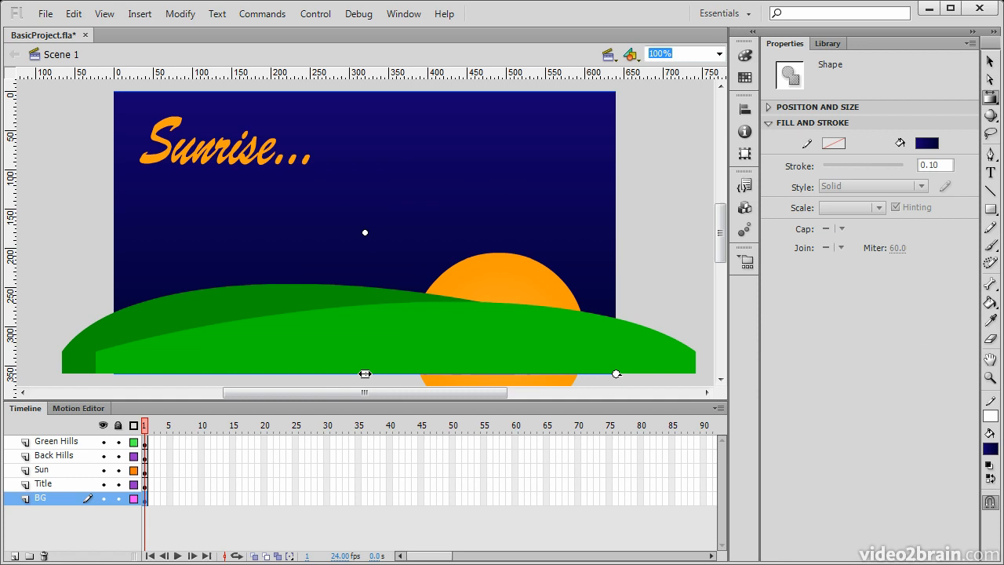
{"action": "left_click_drag", "start_coordinate": [365, 373], "coordinate": [364, 304]}
{"action": "left_click_drag", "start_coordinate": [364, 232], "coordinate": [365, 177]}
Rotate the background gradient to a diagonal and move its centre toward the stage's upper-right corner
{"action": "mouse_move", "coordinate": [365, 250]}
{"action": "left_mouse_down"}
{"action": "mouse_move", "coordinate": [365, 226]}
{"action": "mouse_move", "coordinate": [363, 291]}
{"action": "mouse_move", "coordinate": [372, 236]}
{"action": "mouse_move", "coordinate": [364, 240]}
{"action": "left_mouse_up"}
{"action": "mouse_move", "coordinate": [615, 241]}
{"action": "left_mouse_down"}
{"action": "mouse_move", "coordinate": [598, 262]}
{"action": "mouse_move", "coordinate": [502, 300]}
{"action": "left_mouse_up"}
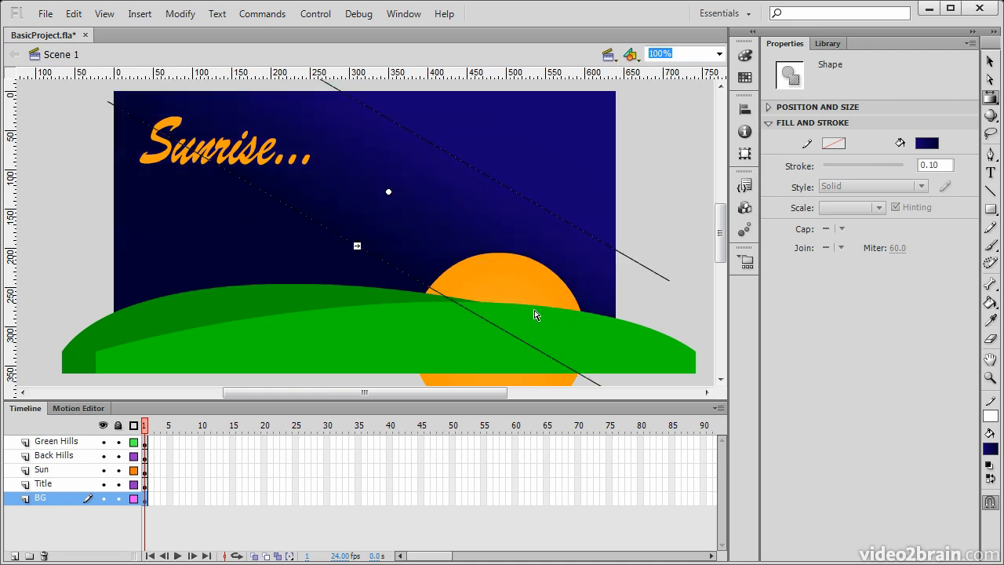
{"action": "mouse_move", "coordinate": [389, 193]}
{"action": "left_mouse_down"}
{"action": "mouse_move", "coordinate": [482, 168]}
{"action": "mouse_move", "coordinate": [433, 115]}
{"action": "mouse_move", "coordinate": [240, 197]}
{"action": "mouse_move", "coordinate": [332, 288]}
{"action": "mouse_move", "coordinate": [432, 130]}
{"action": "left_mouse_up"}
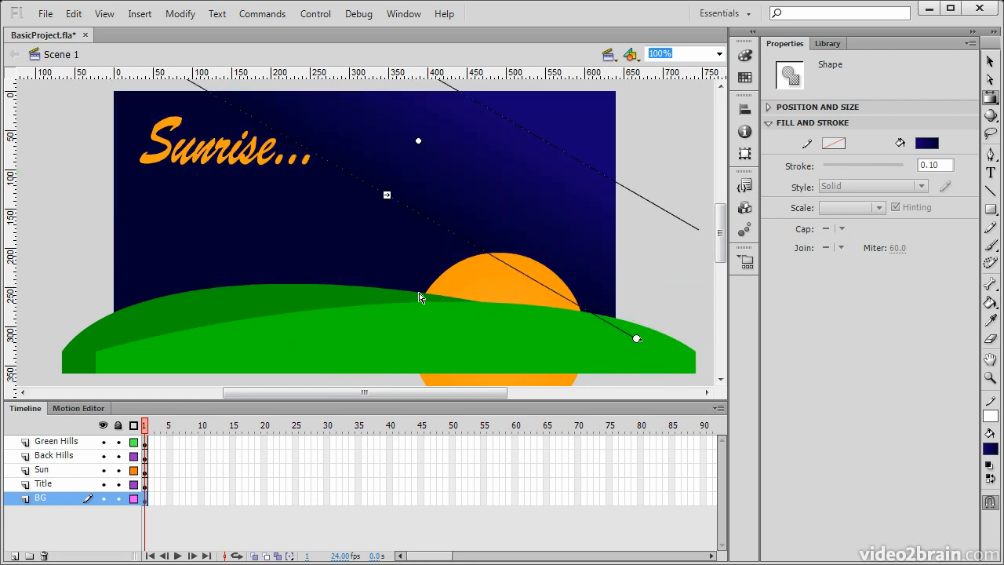
Select the sun with the 3D Rotation tool and rotate it about its Z axis
{"action": "left_click", "coordinate": [992, 116]}
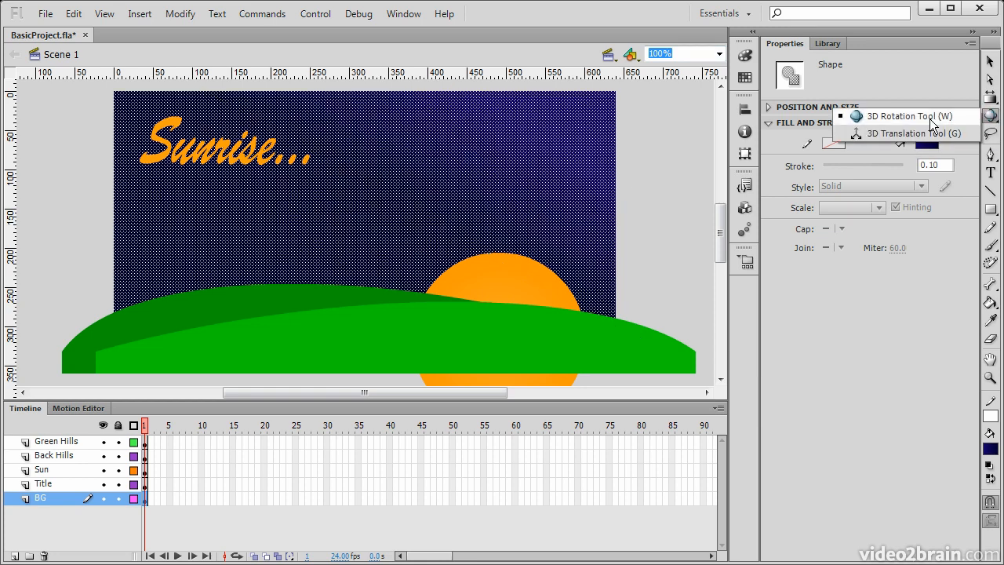
{"action": "left_click", "coordinate": [916, 118]}
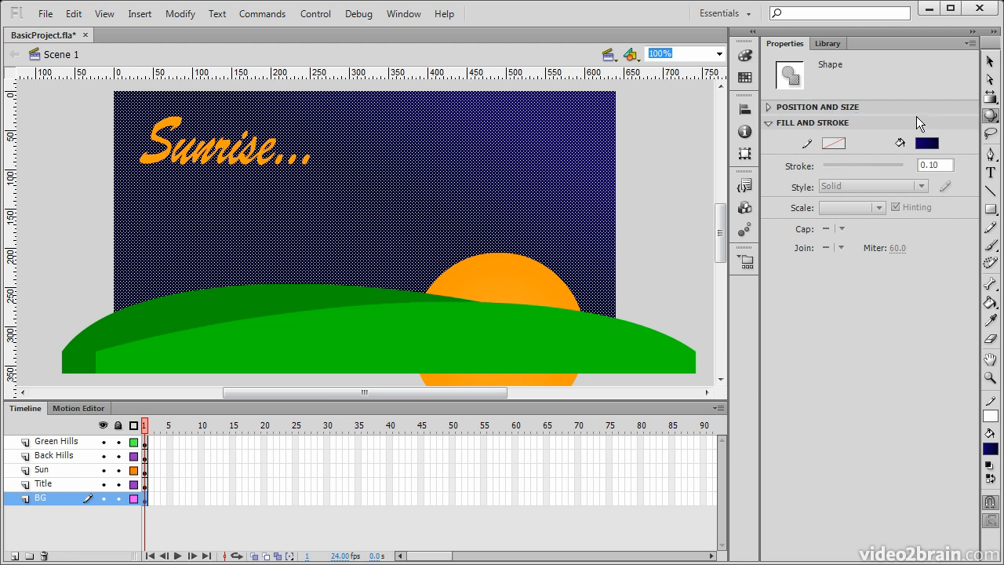
{"action": "left_click", "coordinate": [369, 331]}
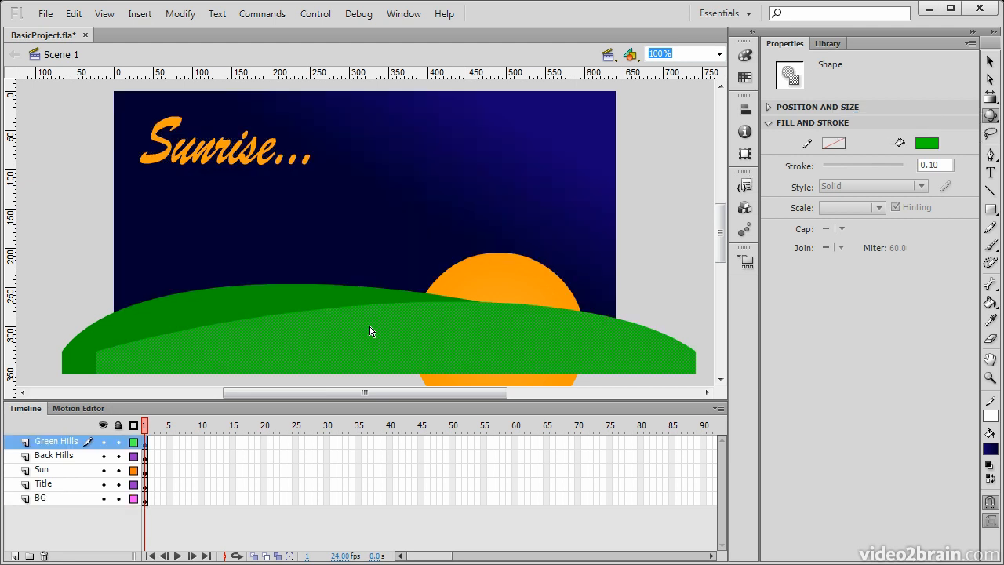
{"action": "left_click", "coordinate": [480, 287]}
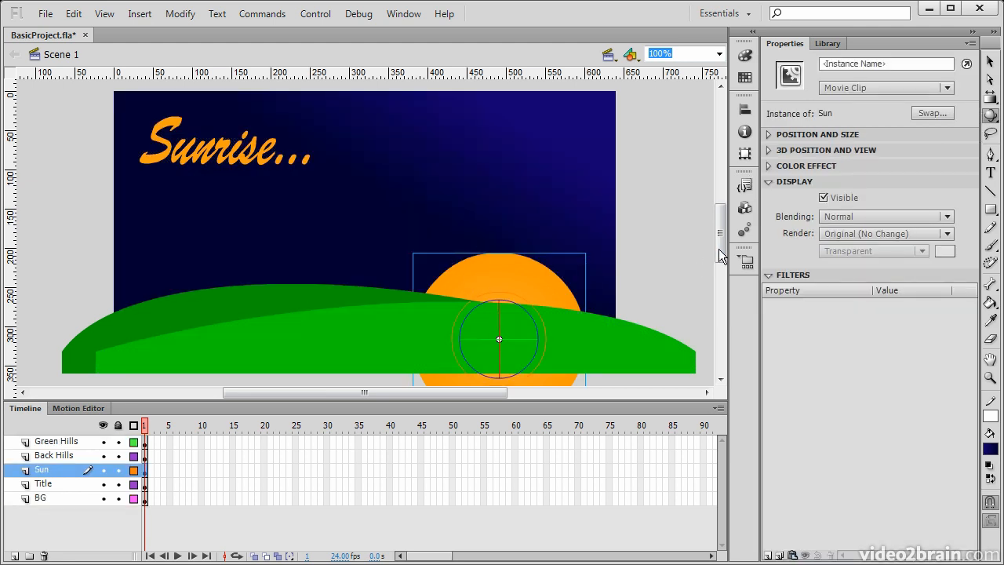
{"action": "left_click_drag", "start_coordinate": [720, 241], "coordinate": [720, 253]}
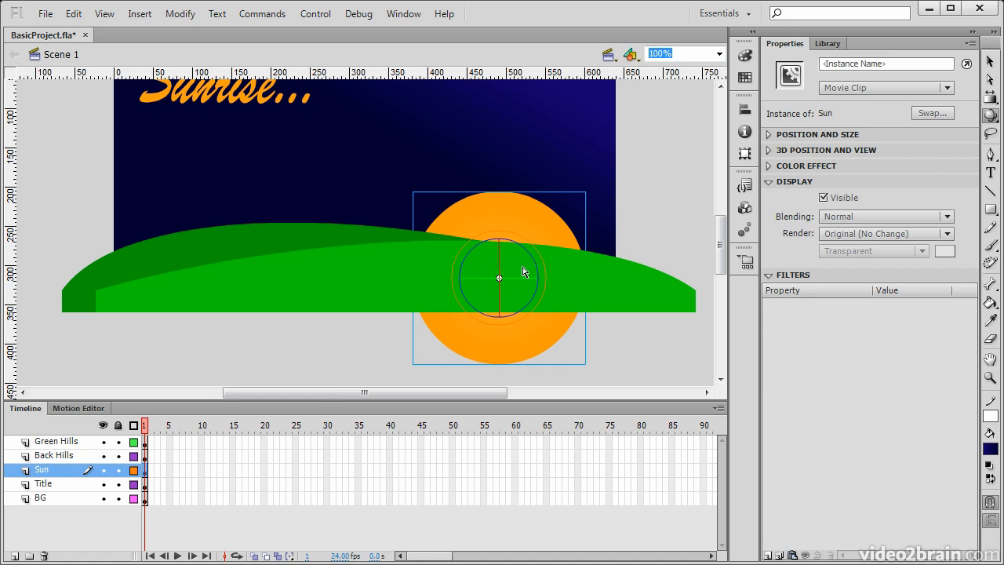
{"action": "left_click_drag", "start_coordinate": [530, 255], "coordinate": [500, 251]}
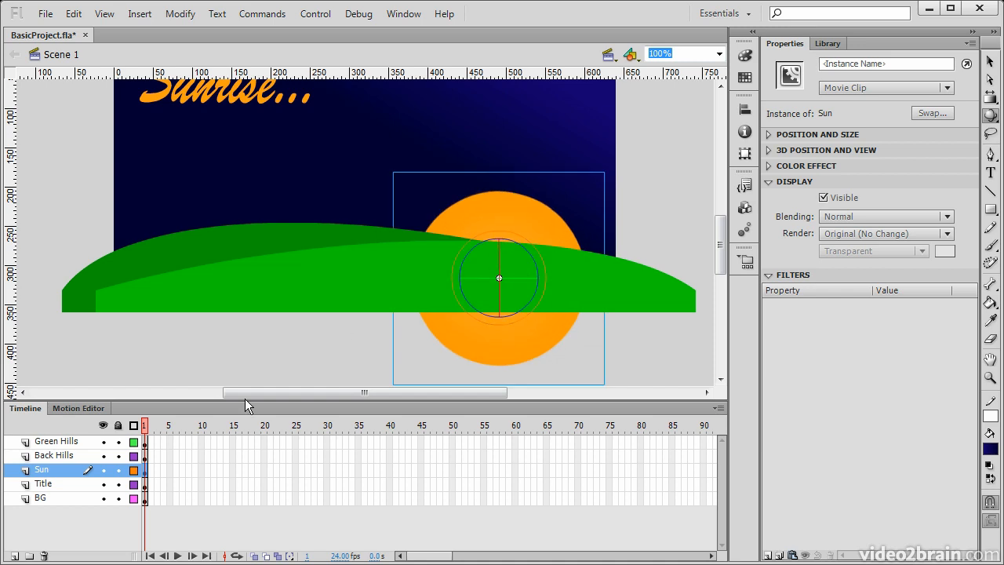
Hide the Back Hills and Green Hills layers and rotate the sun in 3D into a narrow, tilted ellipse
{"action": "left_click", "coordinate": [103, 455]}
{"action": "left_click", "coordinate": [103, 441]}
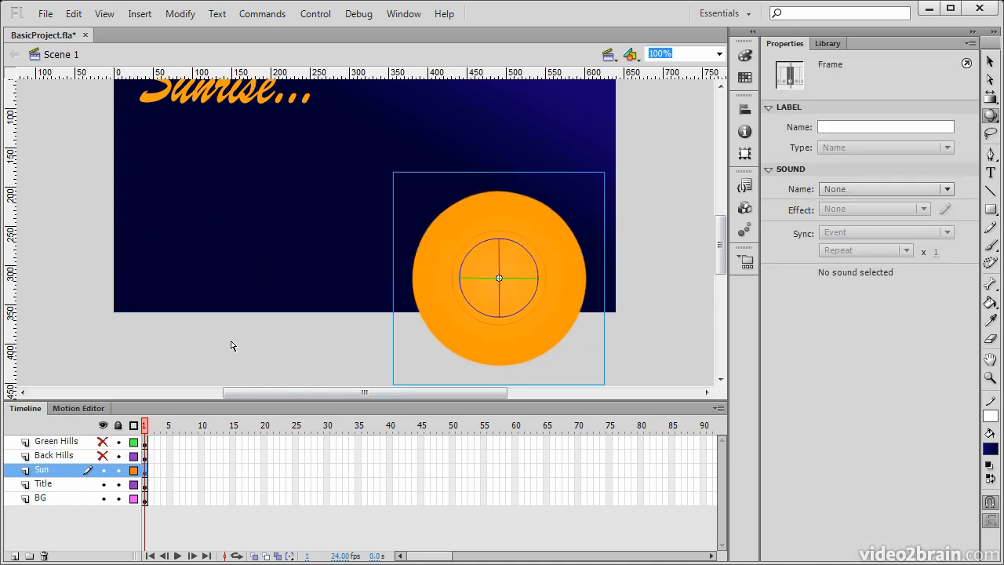
{"action": "left_click_drag", "start_coordinate": [500, 261], "coordinate": [509, 329]}
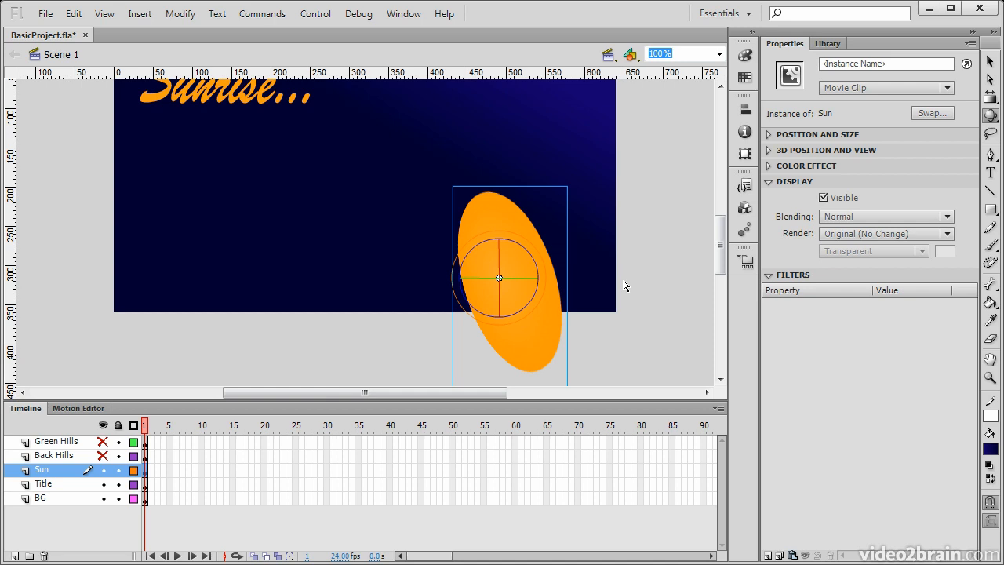
Move the tilted sun upward and to the right inside the stage with the 3D Translation tool
{"action": "left_click", "coordinate": [990, 114]}
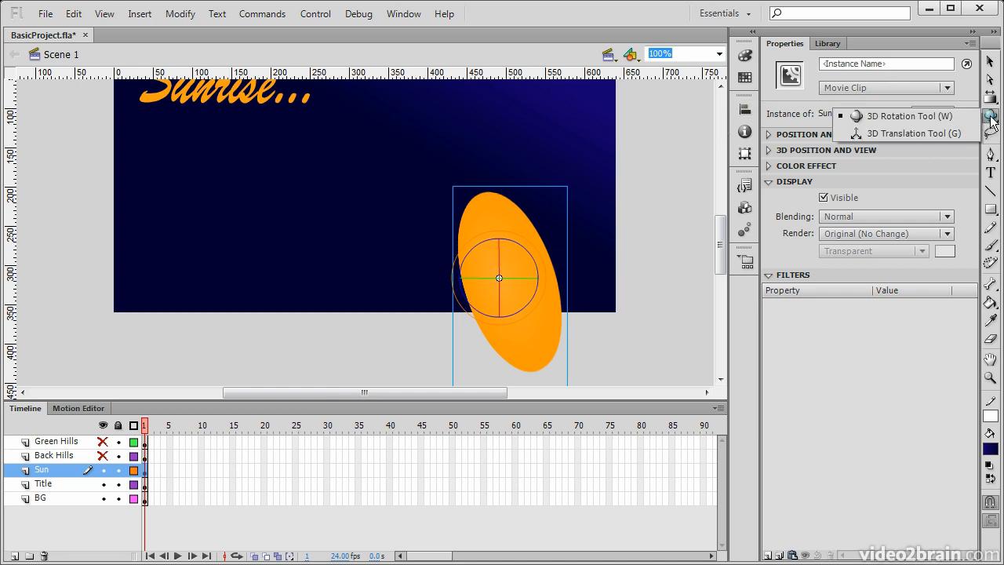
{"action": "left_click", "coordinate": [927, 135]}
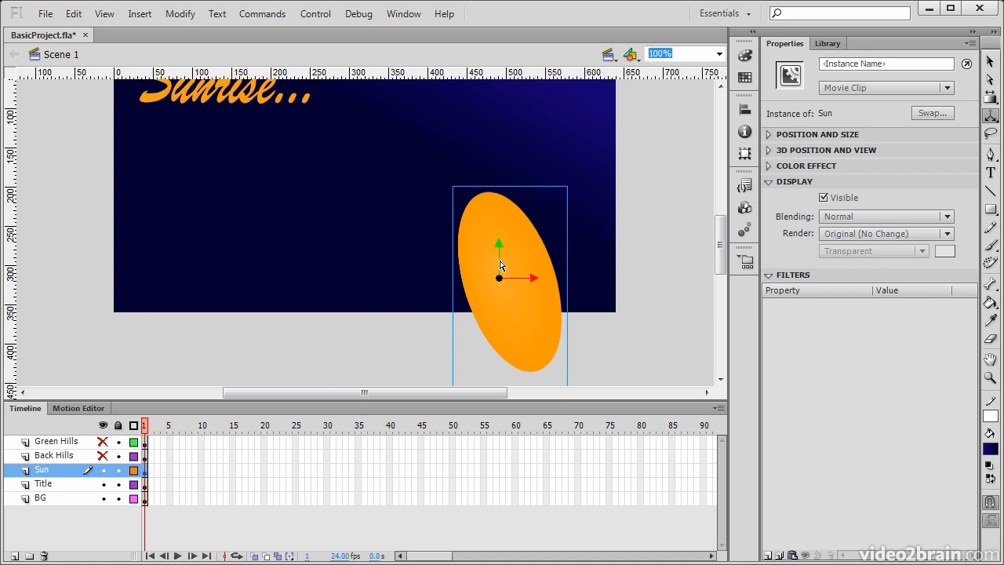
{"action": "left_click", "coordinate": [990, 115]}
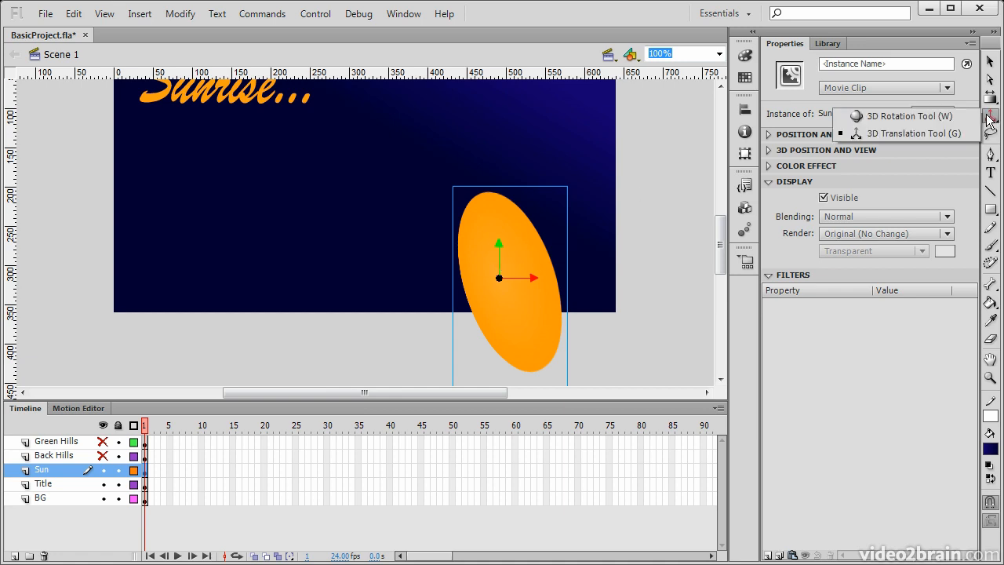
{"action": "left_click", "coordinate": [930, 135]}
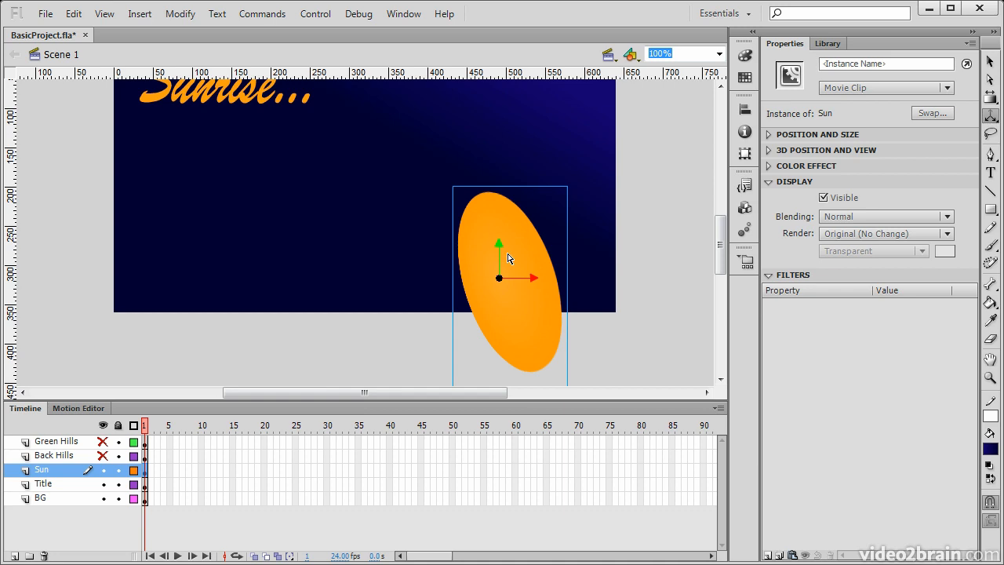
{"action": "left_click_drag", "start_coordinate": [498, 245], "coordinate": [480, 185]}
{"action": "left_click_drag", "start_coordinate": [538, 197], "coordinate": [571, 220]}
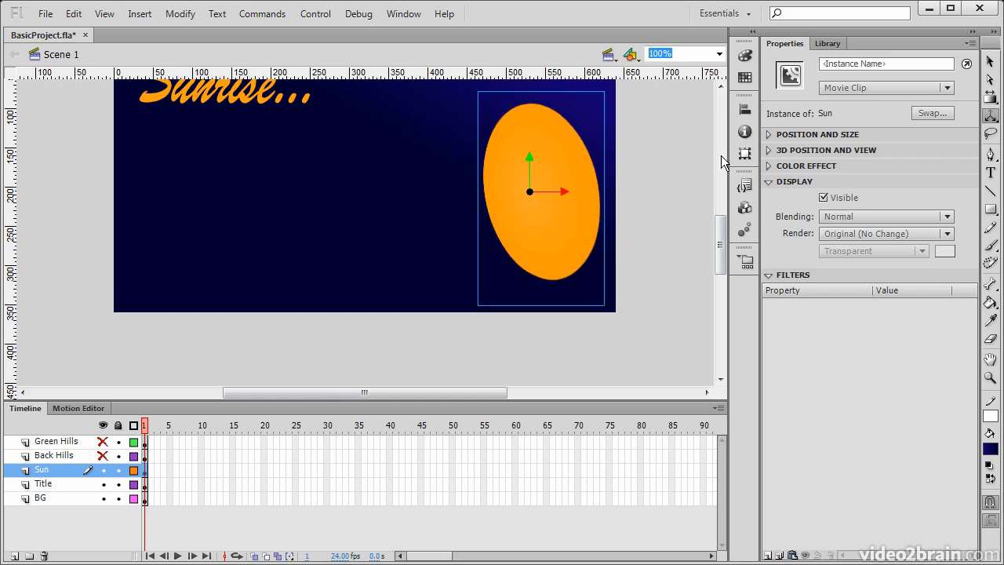
Select an irregular area in the lower-left part of the background with the Lasso tool
{"action": "left_click", "coordinate": [991, 137]}
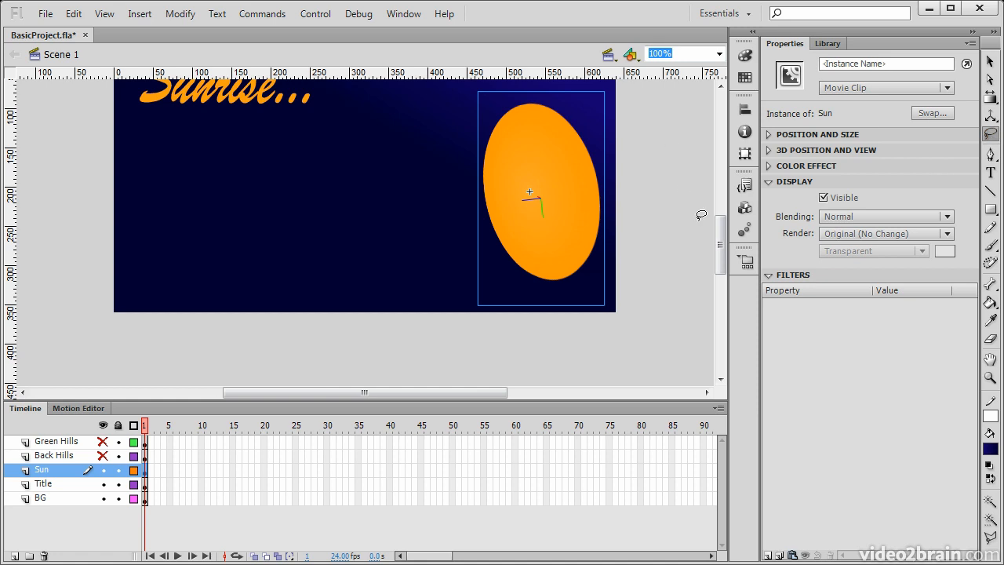
{"action": "mouse_move", "coordinate": [720, 237]}
{"action": "left_mouse_down"}
{"action": "mouse_move", "coordinate": [728, 217]}
{"action": "mouse_move", "coordinate": [722, 226]}
{"action": "left_mouse_up"}
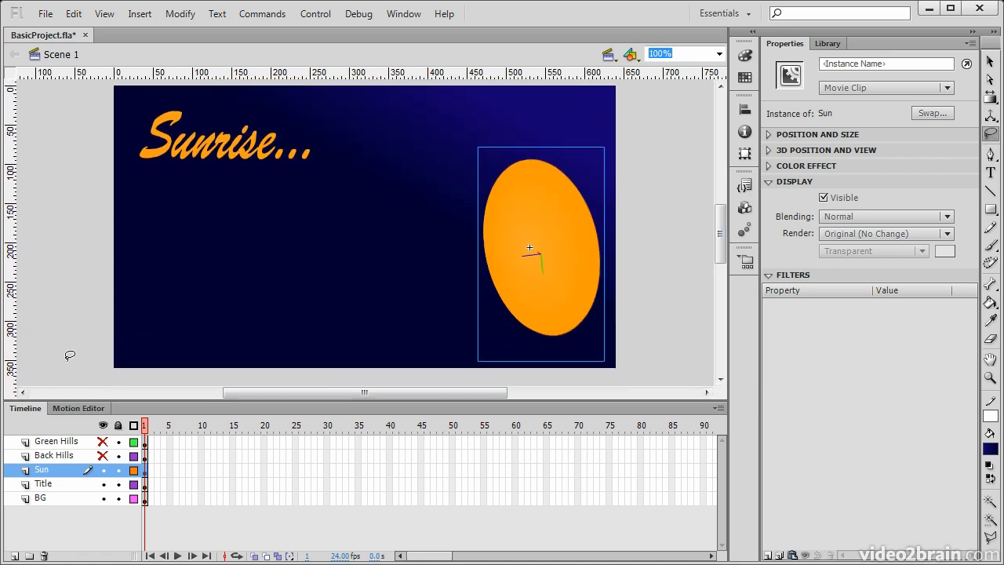
{"action": "mouse_move", "coordinate": [64, 312]}
{"action": "left_mouse_down"}
{"action": "mouse_move", "coordinate": [165, 280]}
{"action": "mouse_move", "coordinate": [204, 219]}
{"action": "mouse_move", "coordinate": [269, 233]}
{"action": "mouse_move", "coordinate": [293, 267]}
{"action": "mouse_move", "coordinate": [413, 253]}
{"action": "mouse_move", "coordinate": [370, 302]}
{"action": "mouse_move", "coordinate": [327, 308]}
{"action": "mouse_move", "coordinate": [332, 327]}
{"action": "mouse_move", "coordinate": [424, 329]}
{"action": "mouse_move", "coordinate": [431, 377]}
{"action": "mouse_move", "coordinate": [401, 376]}
{"action": "left_mouse_up"}
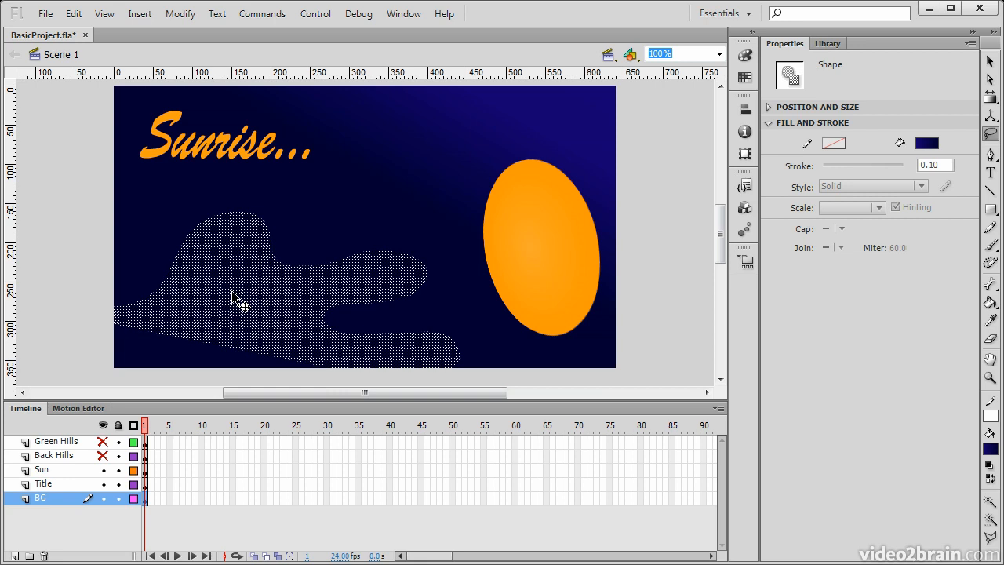
Lock the BG, Back Hills and Green Hills layers and lasso the sun, the title, and finally both together
{"action": "left_click", "coordinate": [117, 499]}
{"action": "left_click", "coordinate": [118, 442]}
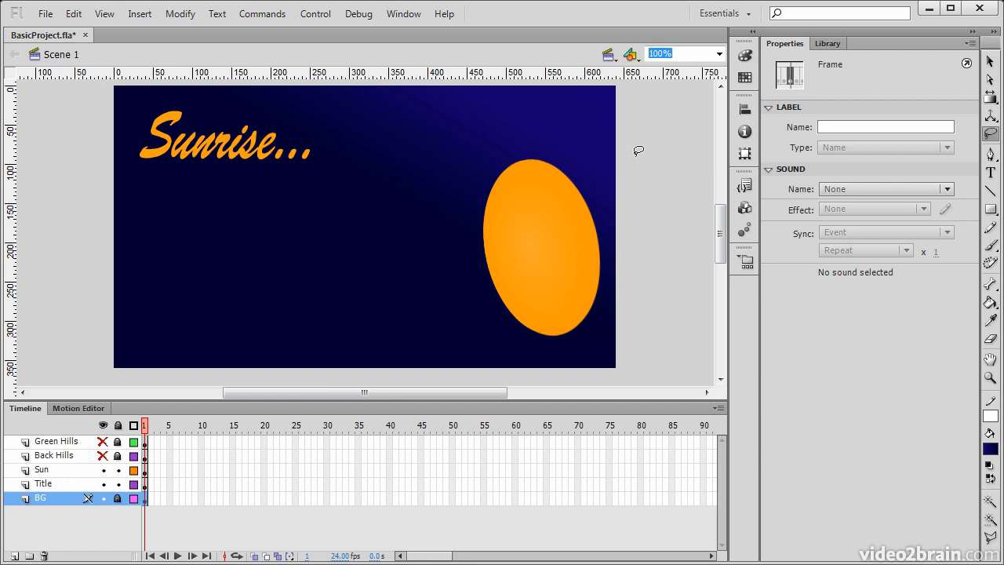
{"action": "mouse_move", "coordinate": [641, 158]}
{"action": "left_mouse_down"}
{"action": "mouse_move", "coordinate": [524, 121]}
{"action": "mouse_move", "coordinate": [433, 152]}
{"action": "mouse_move", "coordinate": [428, 276]}
{"action": "mouse_move", "coordinate": [468, 334]}
{"action": "mouse_move", "coordinate": [516, 364]}
{"action": "mouse_move", "coordinate": [591, 380]}
{"action": "mouse_move", "coordinate": [666, 363]}
{"action": "mouse_move", "coordinate": [705, 294]}
{"action": "mouse_move", "coordinate": [689, 213]}
{"action": "mouse_move", "coordinate": [643, 162]}
{"action": "left_mouse_up"}
{"action": "left_click_drag", "start_coordinate": [640, 158], "coordinate": [638, 160]}
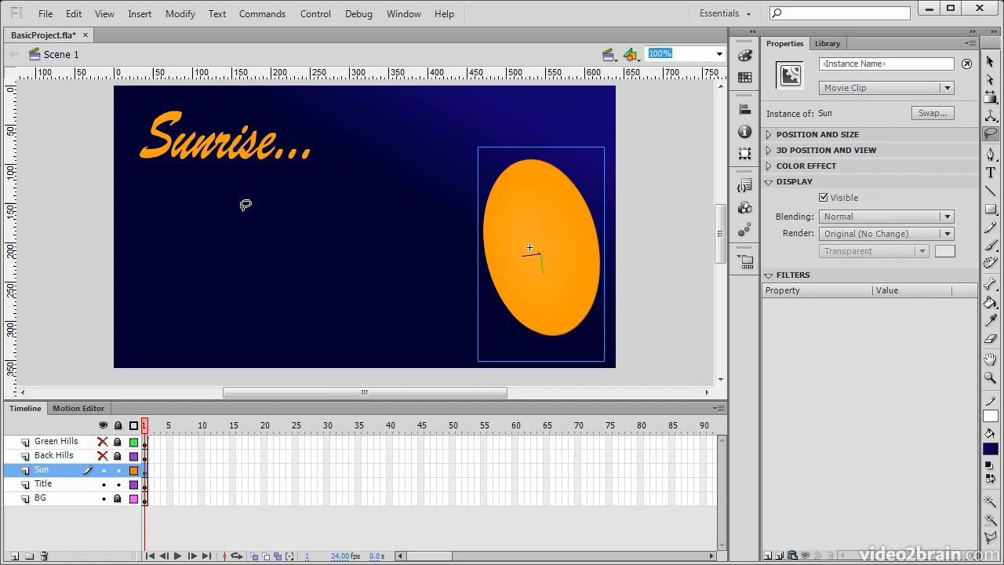
{"action": "mouse_move", "coordinate": [68, 178]}
{"action": "left_mouse_down"}
{"action": "mouse_move", "coordinate": [179, 217]}
{"action": "mouse_move", "coordinate": [352, 117]}
{"action": "mouse_move", "coordinate": [140, 84]}
{"action": "mouse_move", "coordinate": [52, 141]}
{"action": "mouse_move", "coordinate": [68, 176]}
{"action": "left_mouse_up"}
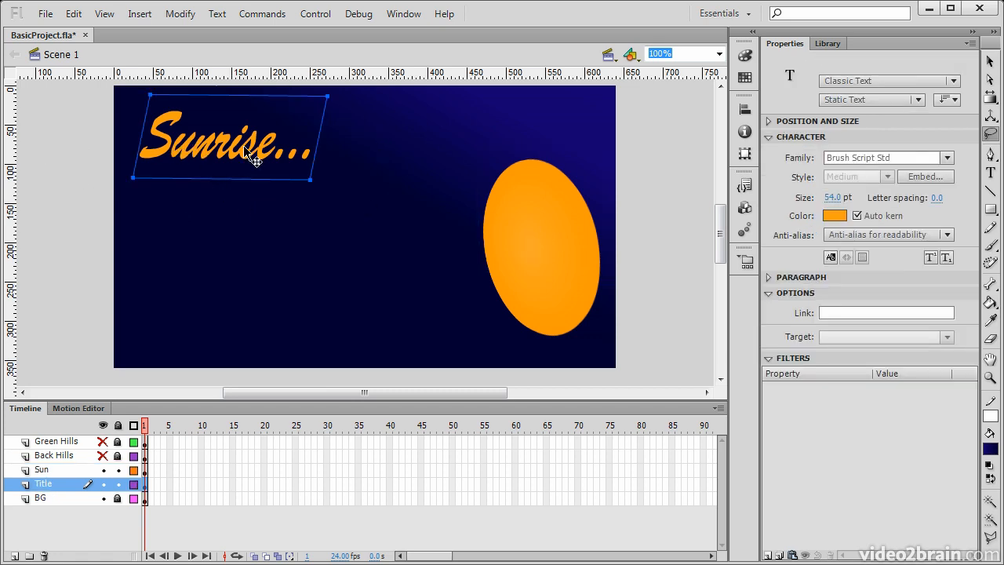
{"action": "mouse_move", "coordinate": [721, 230]}
{"action": "left_mouse_down"}
{"action": "mouse_move", "coordinate": [721, 219]}
{"action": "mouse_move", "coordinate": [721, 228]}
{"action": "left_mouse_up"}
{"action": "mouse_move", "coordinate": [670, 328]}
{"action": "left_mouse_down"}
{"action": "mouse_move", "coordinate": [619, 351]}
{"action": "mouse_move", "coordinate": [552, 367]}
{"action": "mouse_move", "coordinate": [400, 348]}
{"action": "mouse_move", "coordinate": [313, 237]}
{"action": "mouse_move", "coordinate": [99, 197]}
{"action": "mouse_move", "coordinate": [78, 117]}
{"action": "mouse_move", "coordinate": [160, 85]}
{"action": "mouse_move", "coordinate": [264, 87]}
{"action": "mouse_move", "coordinate": [359, 94]}
{"action": "mouse_move", "coordinate": [433, 135]}
{"action": "mouse_move", "coordinate": [597, 136]}
{"action": "mouse_move", "coordinate": [658, 191]}
{"action": "mouse_move", "coordinate": [670, 328]}
{"action": "left_mouse_up"}
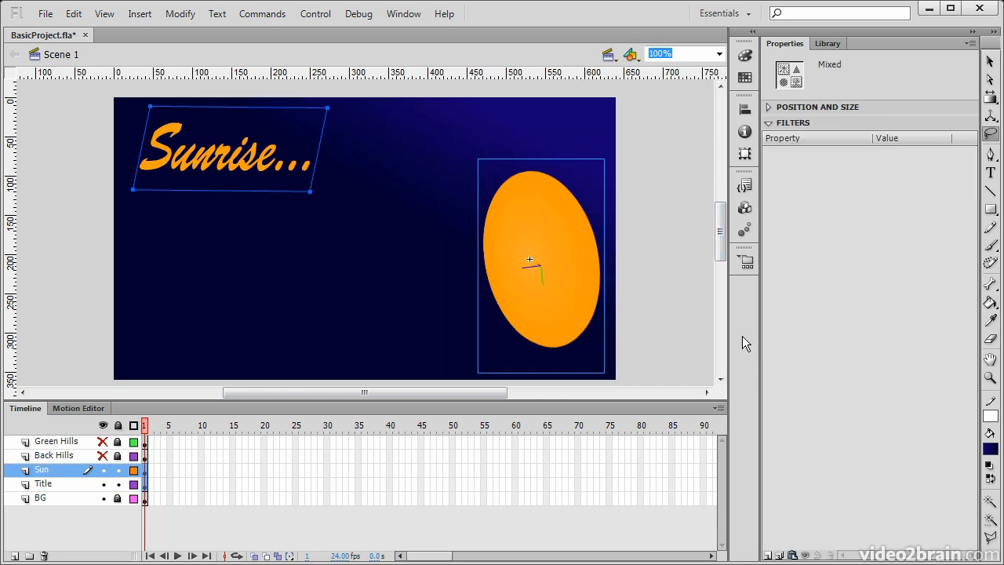
Draw a closed, rounded four-point outline with the Pen tool below the Sunrise title
{"action": "left_click", "coordinate": [992, 156]}
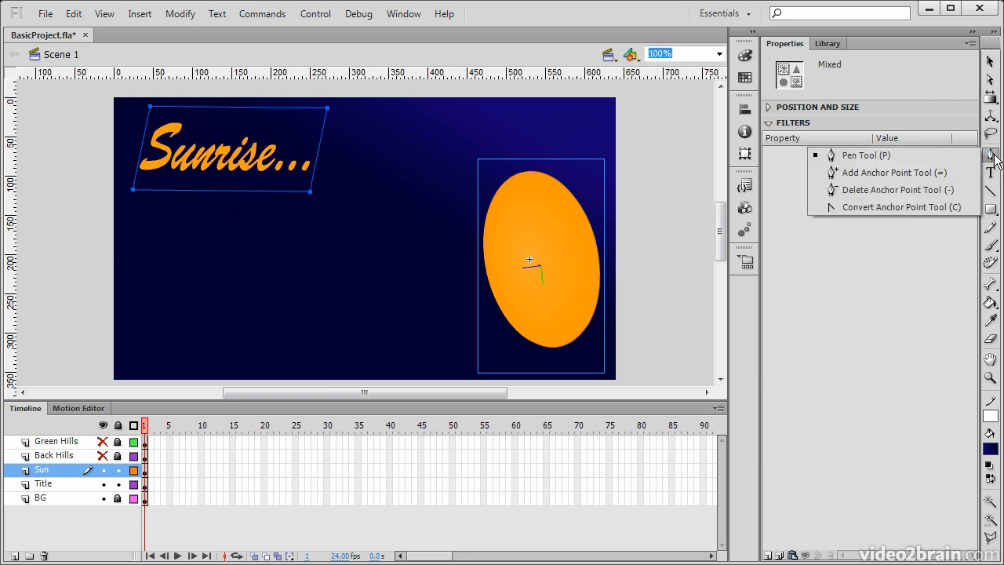
{"action": "left_click", "coordinate": [897, 162]}
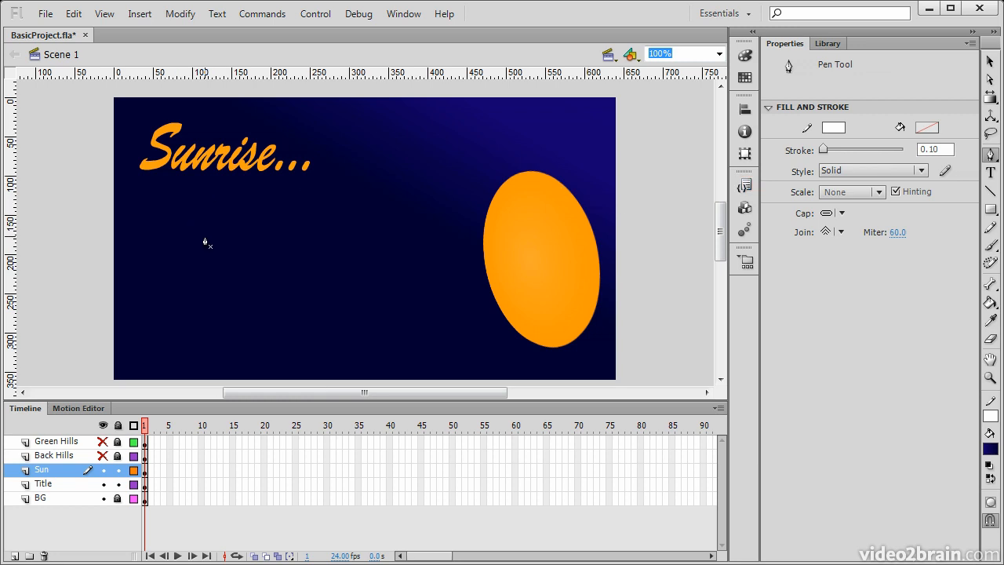
{"action": "left_click_drag", "start_coordinate": [325, 215], "coordinate": [381, 262]}
{"action": "left_click_drag", "start_coordinate": [357, 345], "coordinate": [314, 376]}
{"action": "left_click_drag", "start_coordinate": [184, 341], "coordinate": [176, 325]}
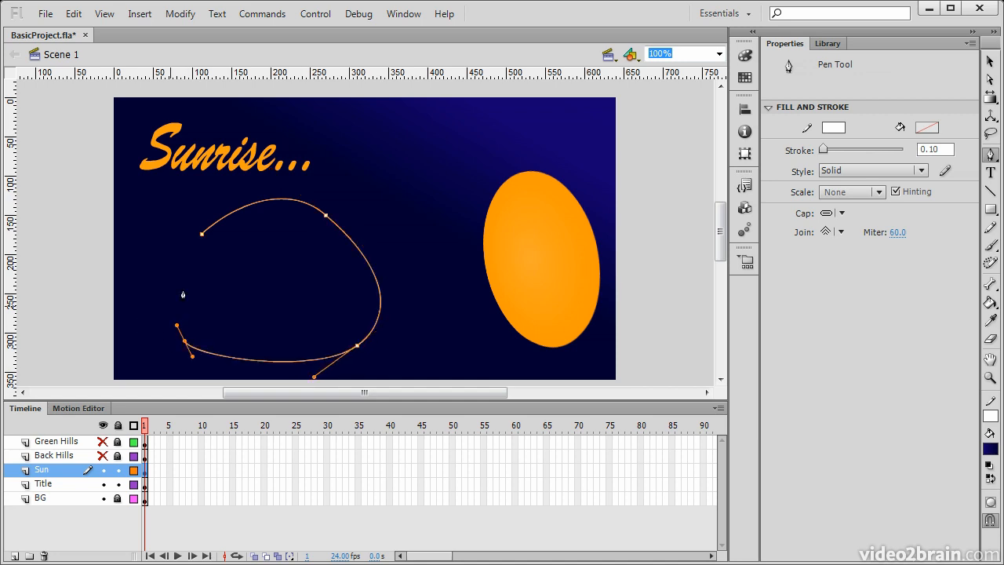
{"action": "left_click_drag", "start_coordinate": [202, 235], "coordinate": [239, 209]}
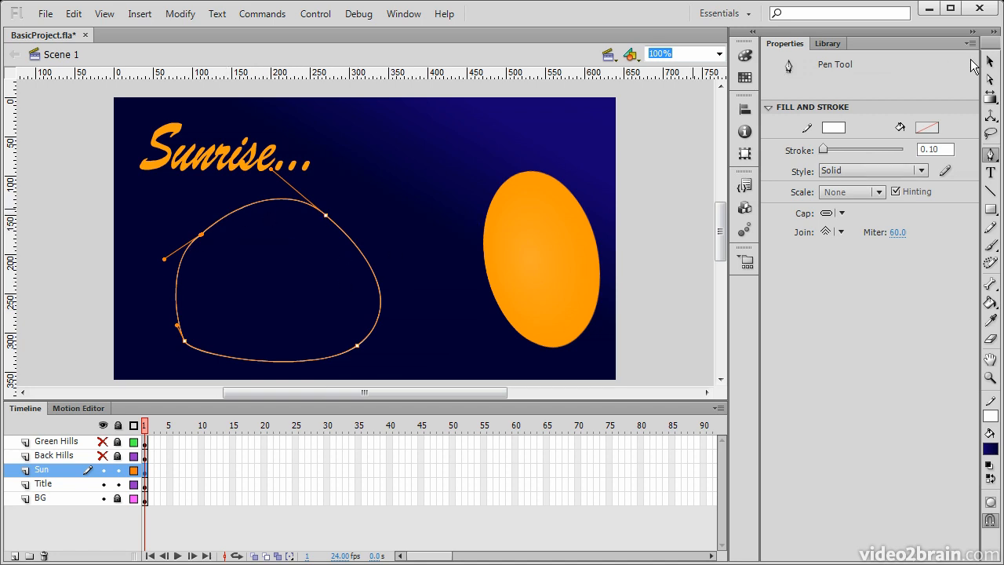
Add three anchor points to the rounded outline, on its right, bottom and left sides
{"action": "left_click_drag", "start_coordinate": [990, 154], "coordinate": [914, 171]}
{"action": "left_click", "coordinate": [376, 288]}
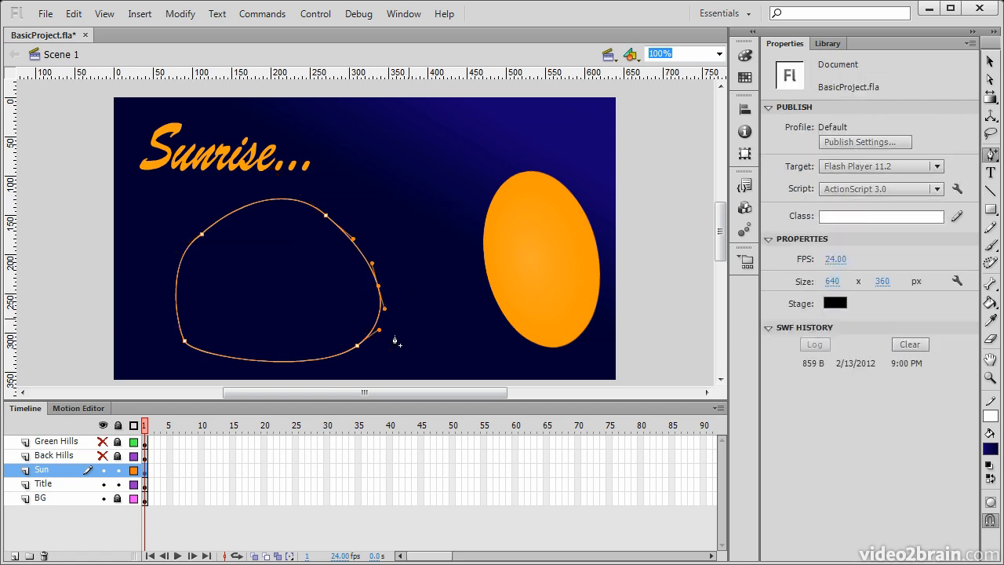
{"action": "left_click", "coordinate": [254, 360]}
{"action": "left_click", "coordinate": [179, 283]}
Delete the outline's upper-right anchor point and reshape the curve at its upper-left point with the Convert Anchor Point tool
{"action": "left_click_drag", "start_coordinate": [990, 155], "coordinate": [895, 190]}
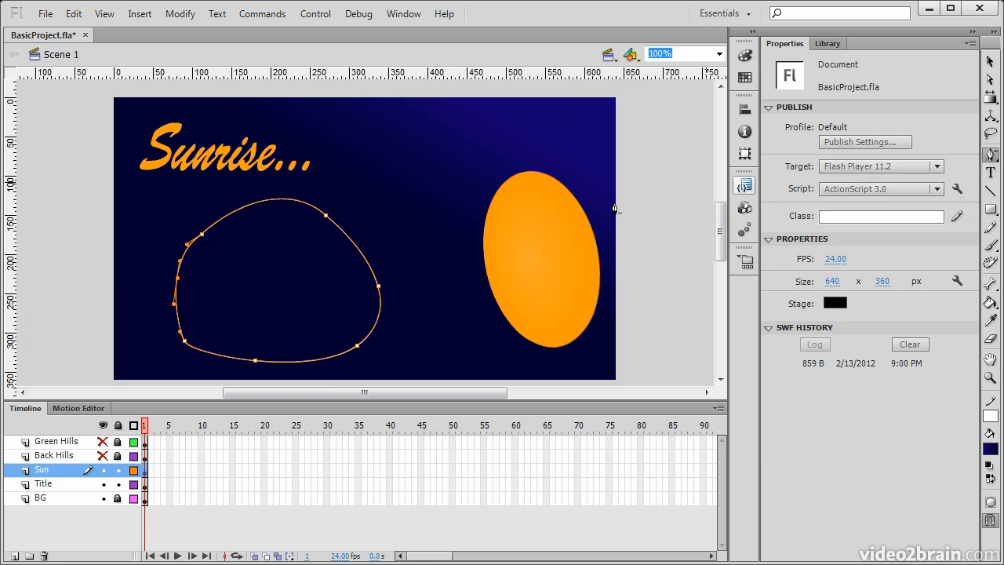
{"action": "left_click", "coordinate": [327, 219]}
{"action": "left_click_drag", "start_coordinate": [989, 155], "coordinate": [877, 209]}
{"action": "left_click_drag", "start_coordinate": [202, 236], "coordinate": [181, 249]}
{"action": "left_click_drag", "start_coordinate": [224, 220], "coordinate": [326, 196]}
{"action": "key", "text": "p"}
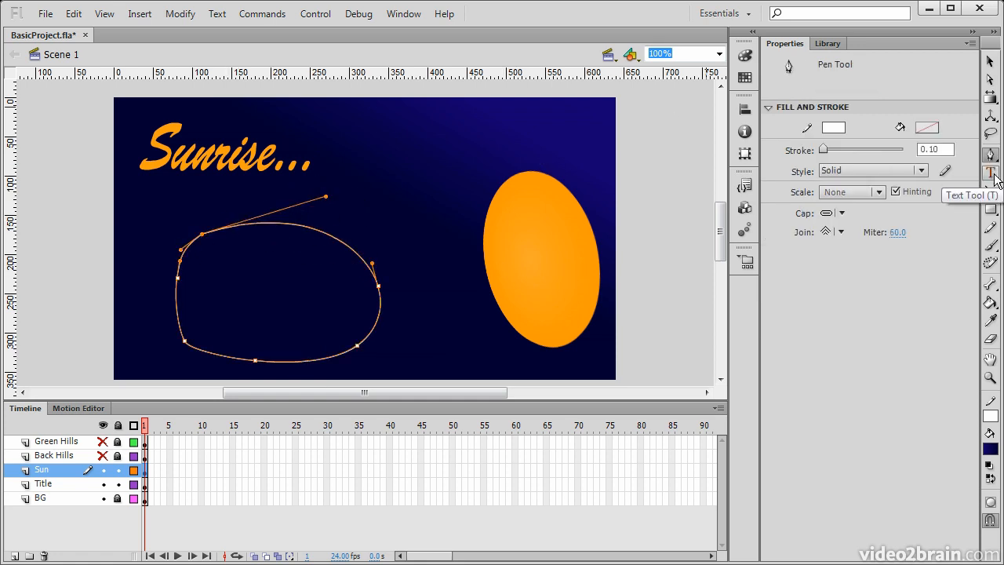
Add a text object reading "nnnbmbn" near the stage's upper edge, to the right of the title
{"action": "left_click", "coordinate": [990, 172]}
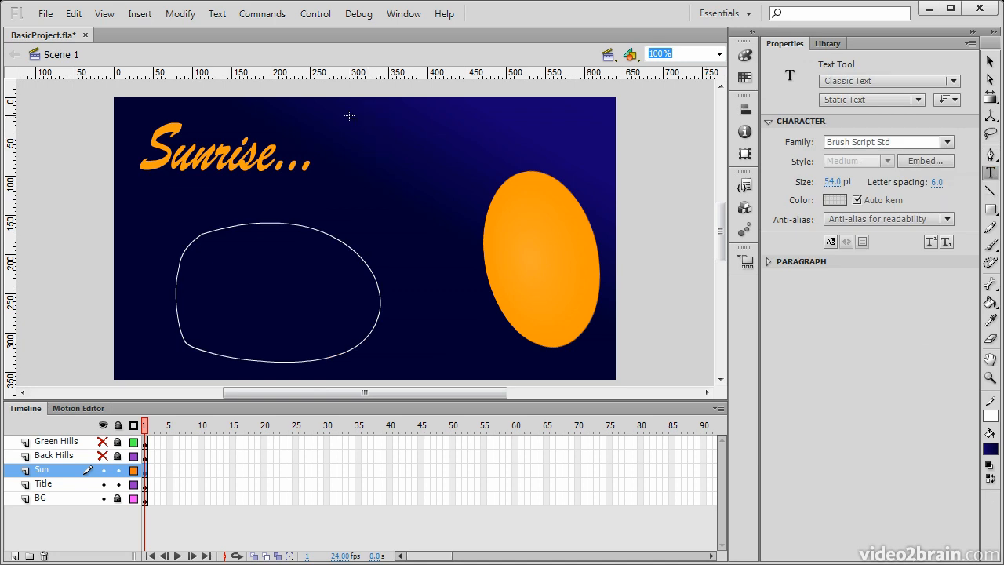
{"action": "left_click", "coordinate": [369, 139]}
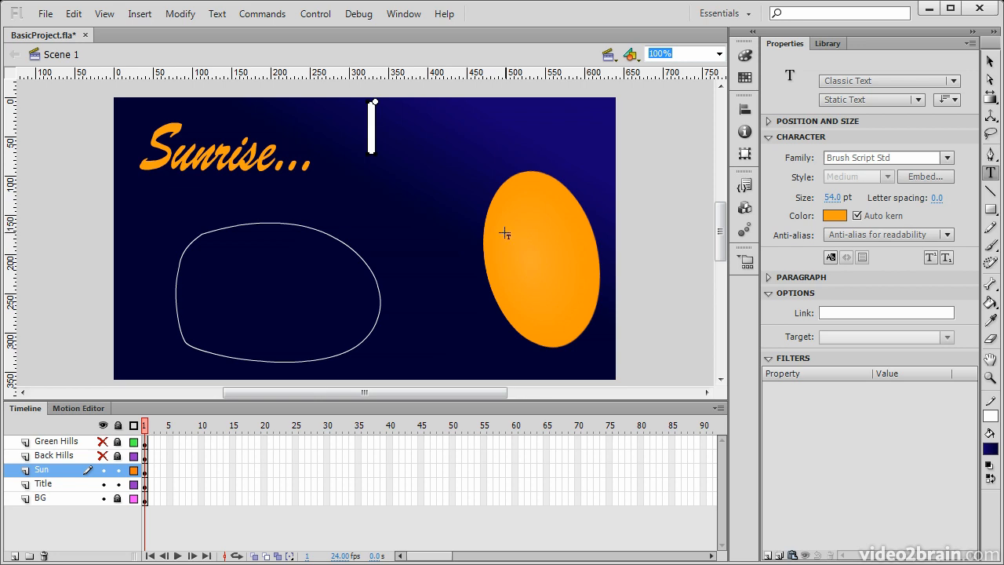
{"action": "type", "text": "nnnbmbn"}
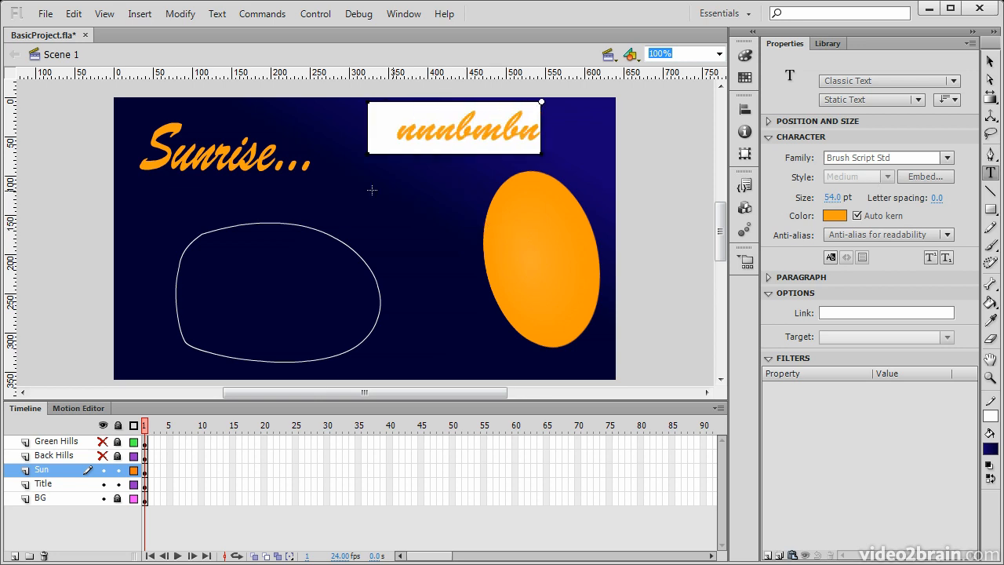
{"action": "key", "text": "Escape"}
Add a fixed-width text box reading "nbmbn" below the "nnnbmbn" text, narrow it, and widen the "nnnbmbn" text box
{"action": "left_click_drag", "start_coordinate": [502, 283], "coordinate": [592, 358]}
{"action": "type", "text": "nbmbn"}
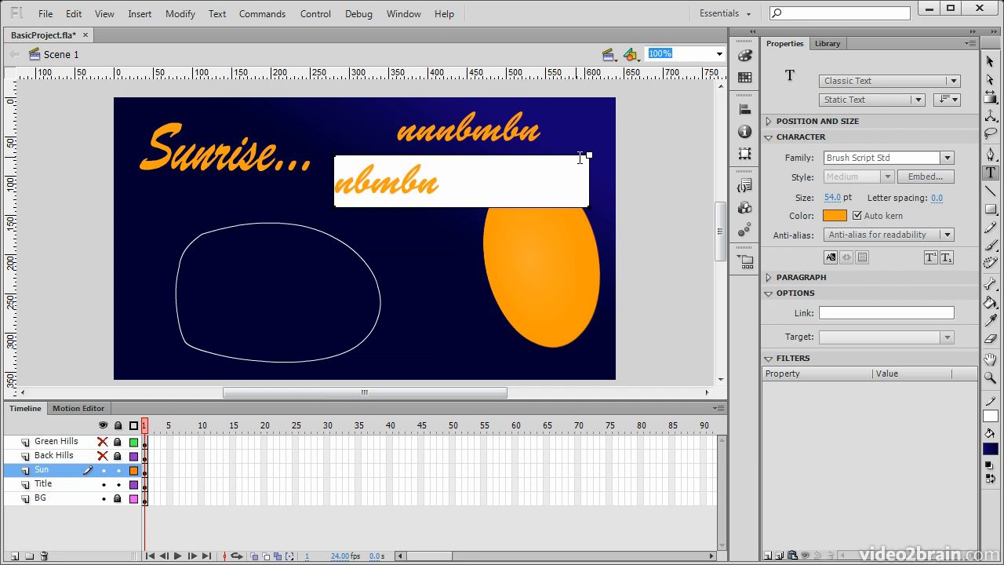
{"action": "left_click_drag", "start_coordinate": [476, 160], "coordinate": [477, 160]}
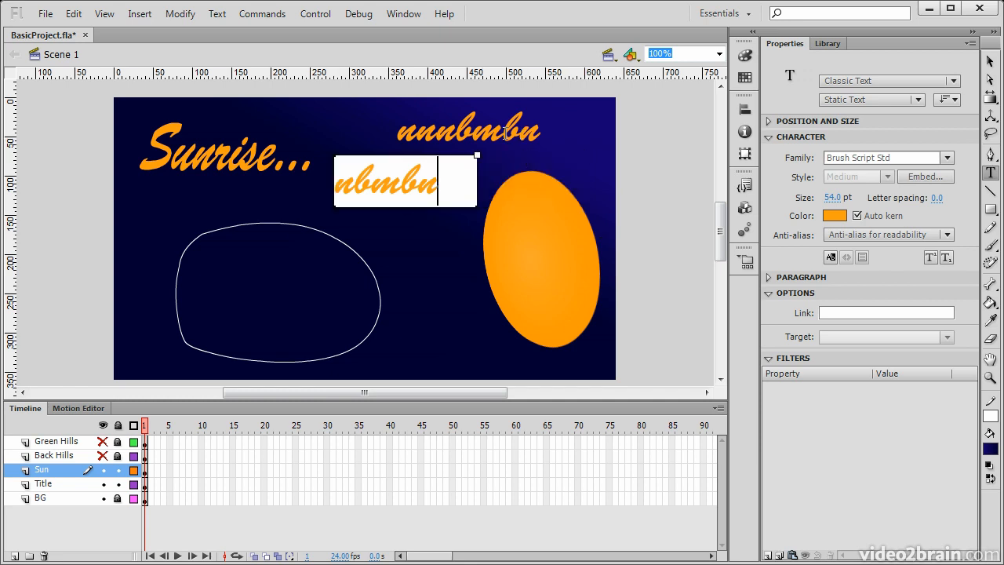
{"action": "left_click", "coordinate": [504, 131]}
{"action": "left_click_drag", "start_coordinate": [601, 105], "coordinate": [637, 111]}
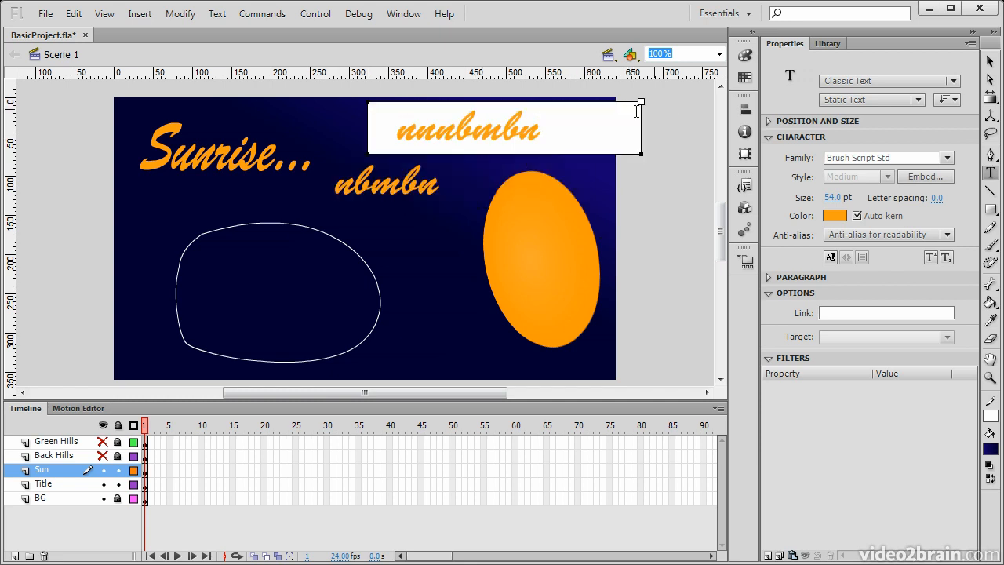
Replace the middle letters of the Sunrise title so it reads "Snhse..." and switch to the Line tool
{"action": "left_click", "coordinate": [217, 149]}
{"action": "left_click_drag", "start_coordinate": [169, 153], "coordinate": [245, 155]}
{"action": "key", "text": "BackSpace"}
{"action": "type", "text": "n nb nbhgh"}
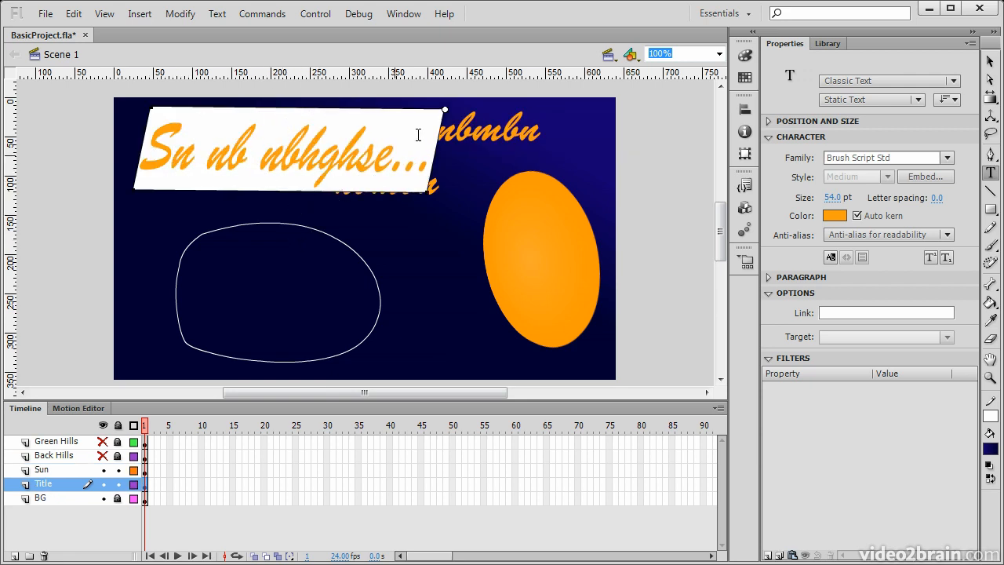
{"action": "left_click", "coordinate": [991, 192]}
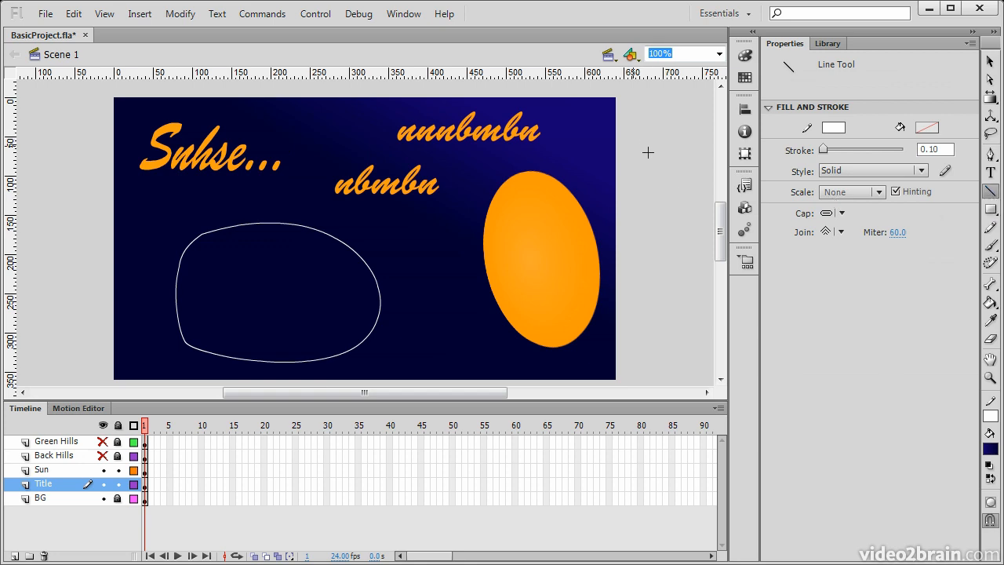
Set the stroke to 62.80 and draw a thick vertical white line just outside the stage's right edge
{"action": "mouse_move", "coordinate": [822, 149]}
{"action": "left_mouse_down"}
{"action": "mouse_move", "coordinate": [858, 149]}
{"action": "mouse_move", "coordinate": [848, 151]}
{"action": "left_mouse_up"}
{"action": "left_click_drag", "start_coordinate": [663, 121], "coordinate": [664, 342]}
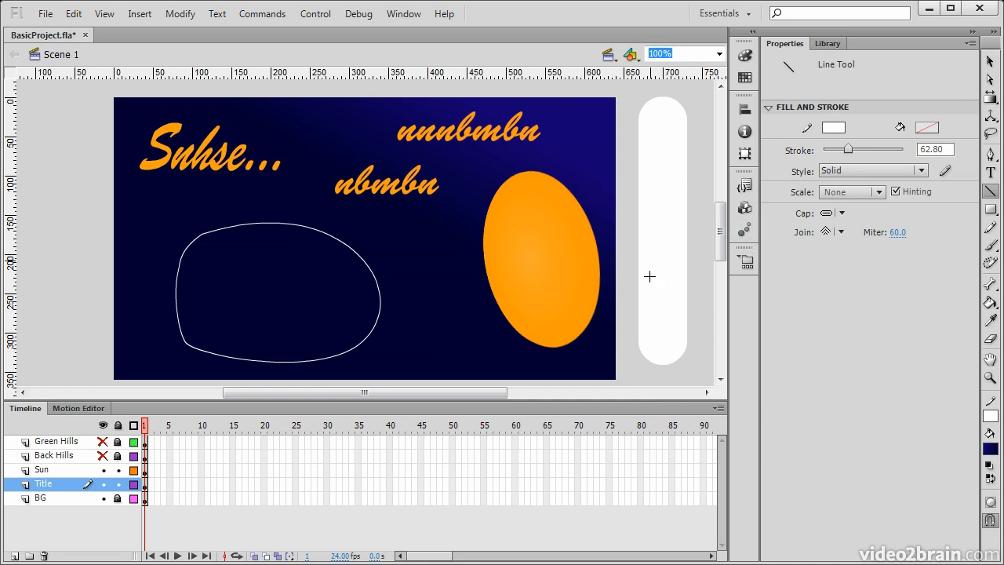
Draw a rectangle outside the stage's left edge, level with the title, using the Rectangle tool
{"action": "left_click", "coordinate": [990, 211]}
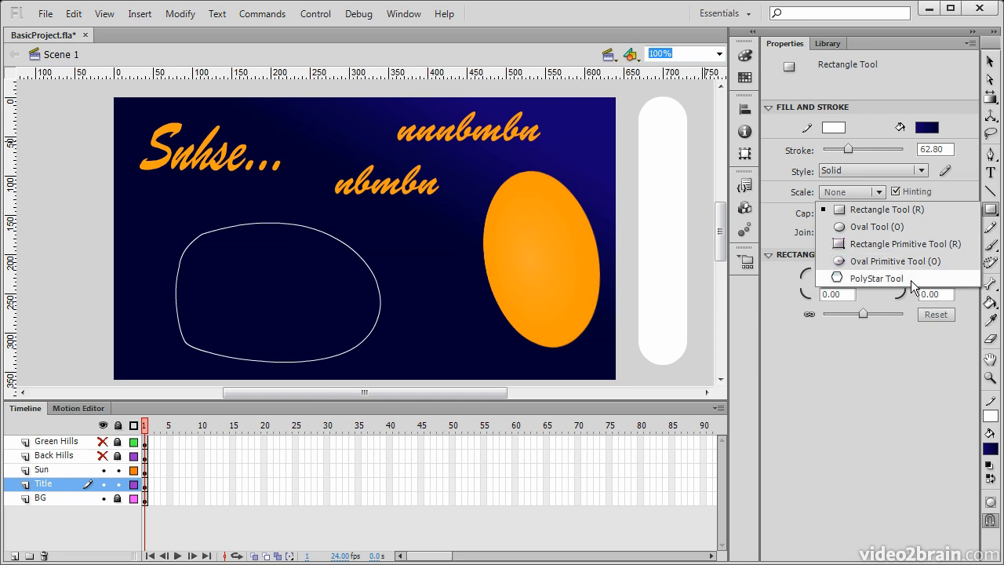
{"action": "left_click", "coordinate": [891, 206]}
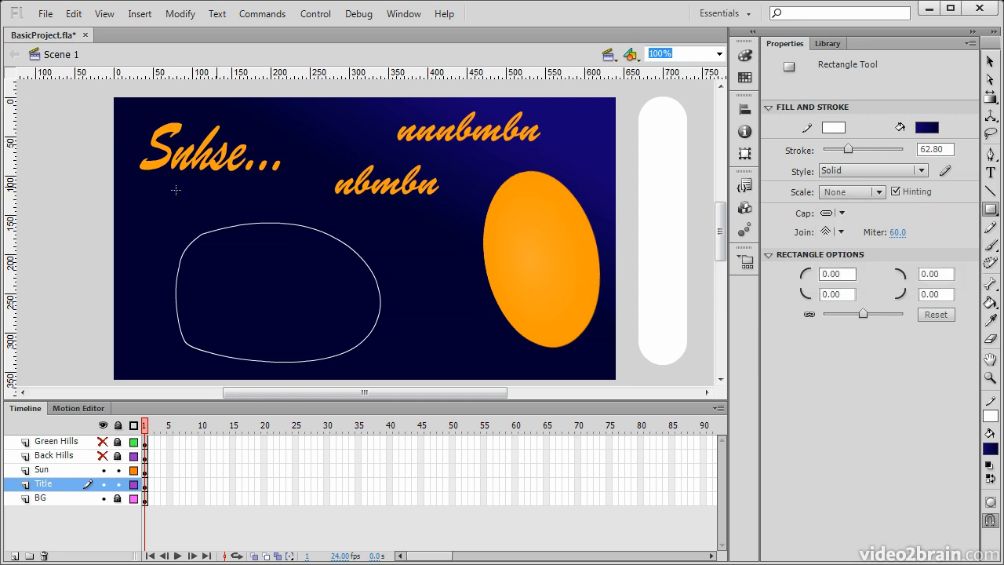
{"action": "left_click_drag", "start_coordinate": [36, 140], "coordinate": [105, 203]}
Select the new rectangle's fill together with its outline and reduce the stroke to 2.05
{"action": "key", "text": "v"}
{"action": "left_click", "coordinate": [76, 212]}
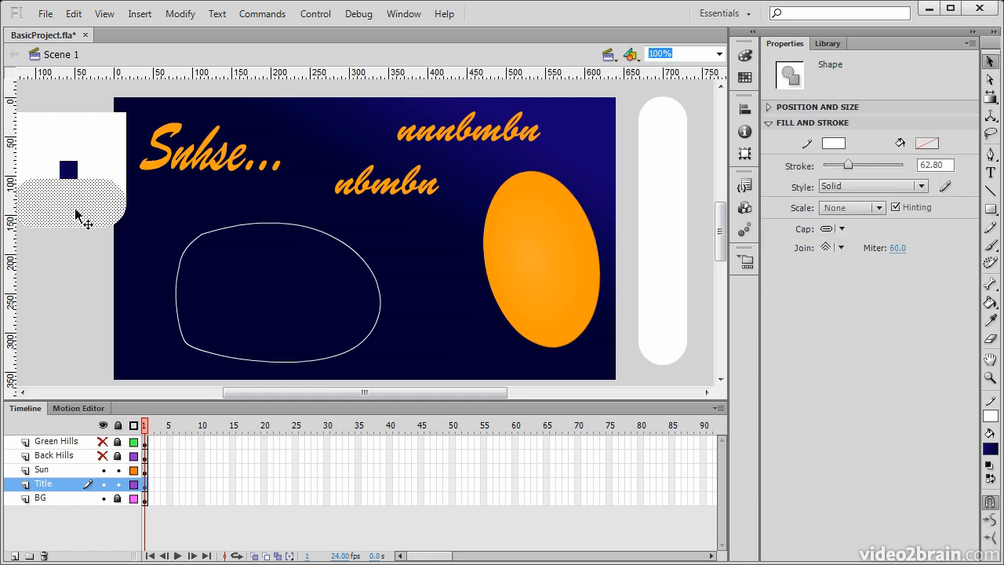
{"action": "double_click", "coordinate": [73, 177]}
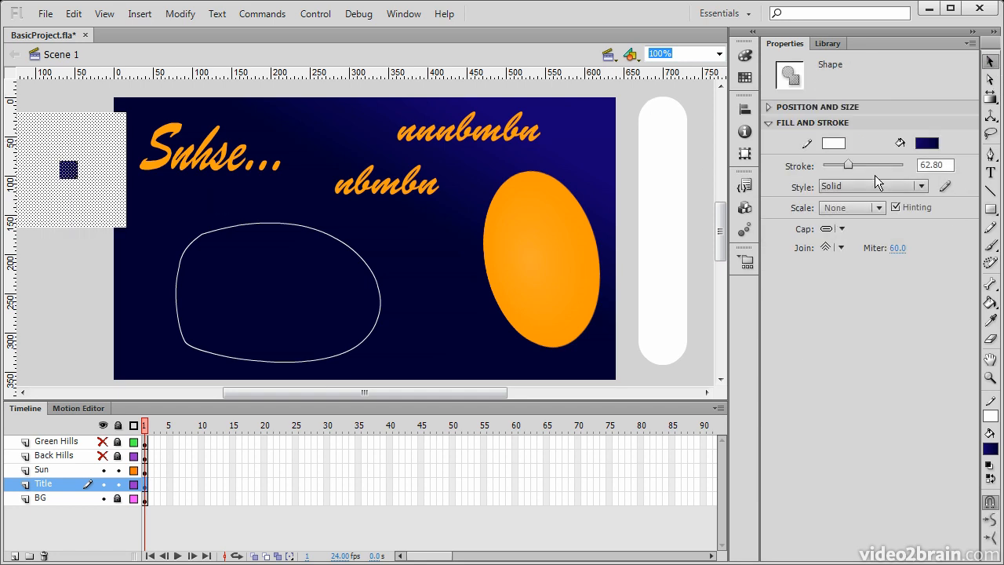
{"action": "left_click_drag", "start_coordinate": [848, 165], "coordinate": [823, 166]}
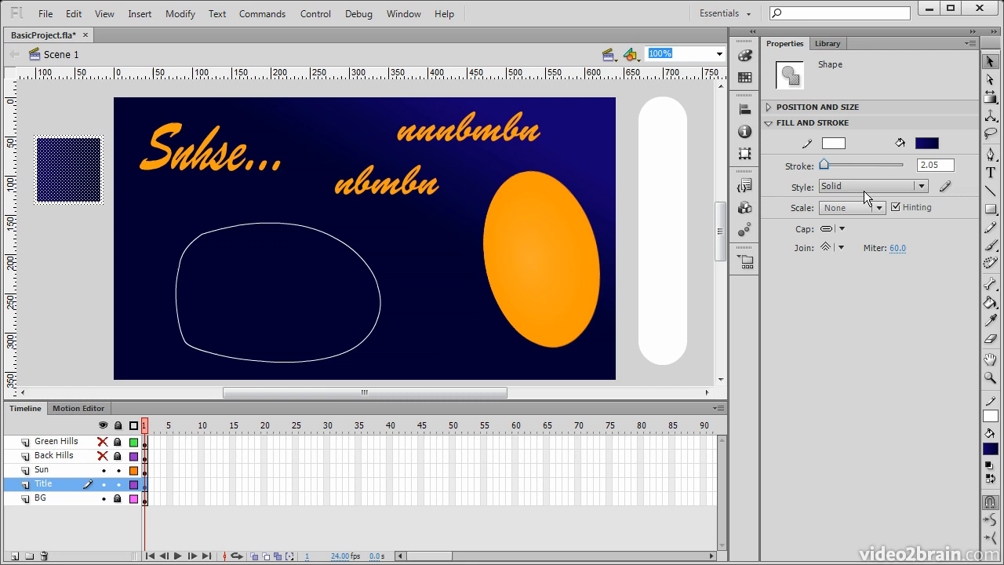
{"action": "left_click", "coordinate": [990, 209]}
{"action": "left_click", "coordinate": [990, 61]}
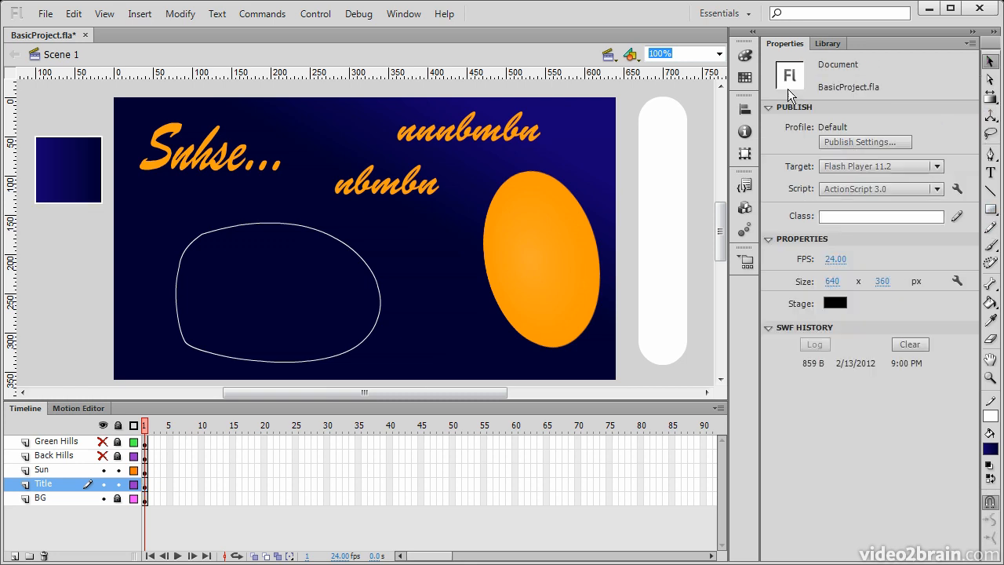
{"action": "left_click", "coordinate": [73, 180]}
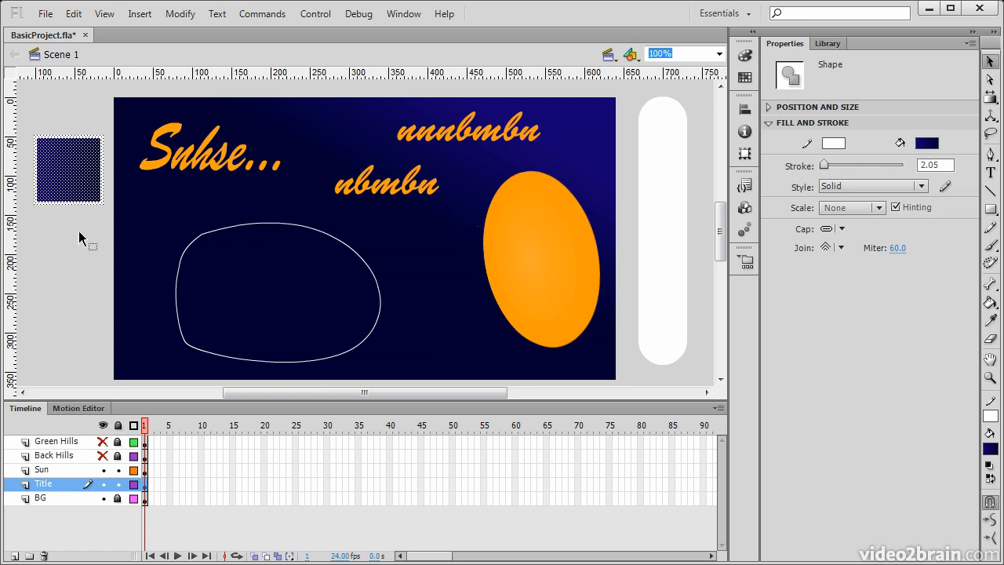
Draw a small oval below the rectangle and a rectangle primitive below the oval, all beside the stage
{"action": "left_click_drag", "start_coordinate": [998, 212], "coordinate": [817, 234]}
{"action": "key", "text": "o"}
{"action": "mouse_move", "coordinate": [43, 239]}
{"action": "left_mouse_down"}
{"action": "mouse_move", "coordinate": [95, 272]}
{"action": "mouse_move", "coordinate": [99, 294]}
{"action": "mouse_move", "coordinate": [113, 293]}
{"action": "mouse_move", "coordinate": [110, 273]}
{"action": "mouse_move", "coordinate": [98, 271]}
{"action": "left_mouse_up"}
{"action": "left_click_drag", "start_coordinate": [990, 210], "coordinate": [882, 249]}
{"action": "left_click", "coordinate": [882, 245]}
{"action": "left_click_drag", "start_coordinate": [35, 287], "coordinate": [100, 343]}
Compare the properties of the plain rectangle and the rectangle primitive by selecting each in turn
{"action": "left_click", "coordinate": [990, 61]}
{"action": "left_click", "coordinate": [56, 174]}
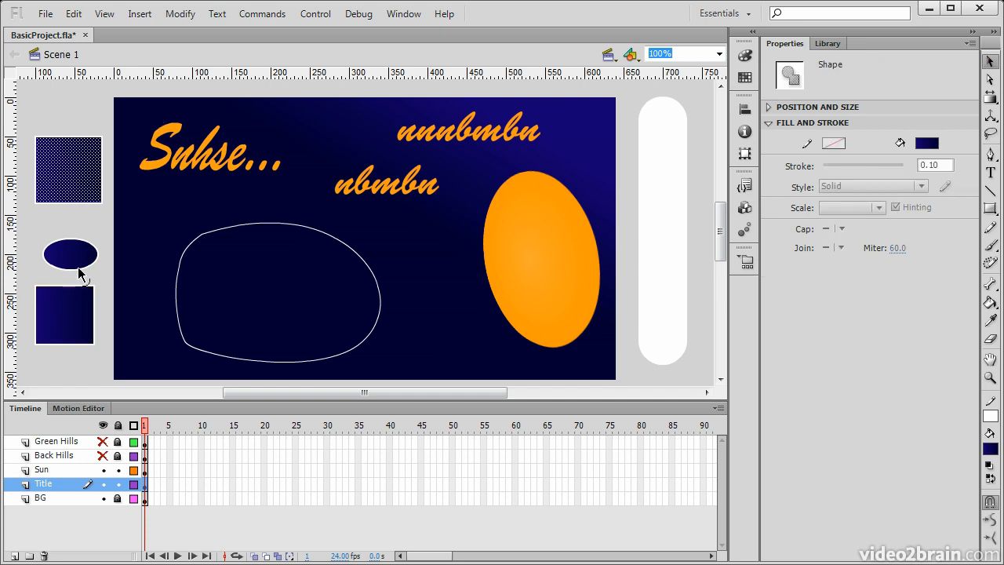
{"action": "left_click", "coordinate": [77, 317]}
{"action": "left_click", "coordinate": [68, 179]}
{"action": "left_click", "coordinate": [71, 329]}
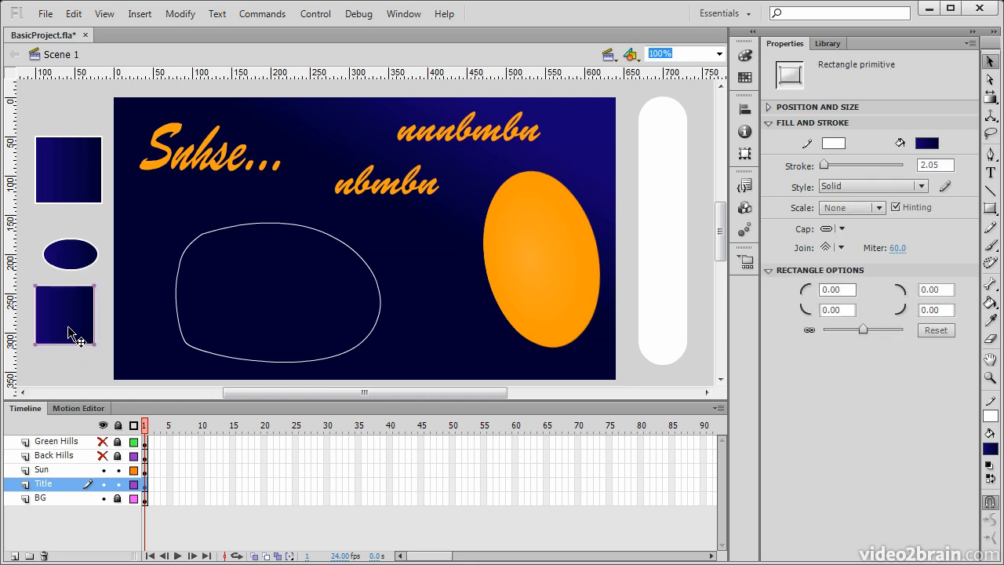
{"action": "left_click", "coordinate": [73, 177]}
Round all four corners of the rectangle primitive to a radius of 39.20 and deselect it
{"action": "left_click", "coordinate": [67, 328]}
{"action": "mouse_move", "coordinate": [867, 336]}
{"action": "left_mouse_down"}
{"action": "mouse_move", "coordinate": [884, 329]}
{"action": "mouse_move", "coordinate": [835, 331]}
{"action": "mouse_move", "coordinate": [897, 331]}
{"action": "mouse_move", "coordinate": [821, 330]}
{"action": "mouse_move", "coordinate": [877, 330]}
{"action": "left_mouse_up"}
{"action": "left_click", "coordinate": [89, 195]}
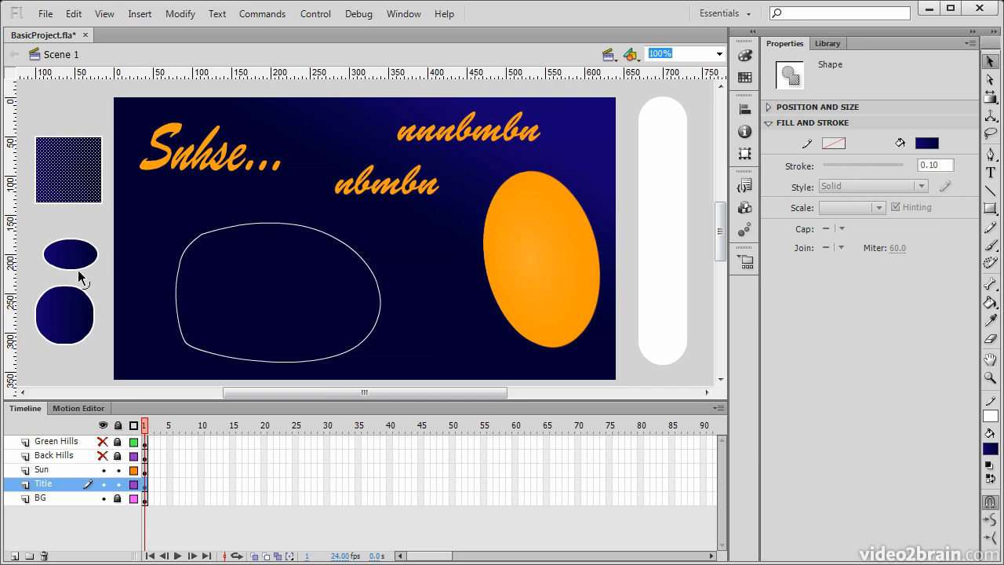
{"action": "left_click", "coordinate": [75, 322]}
{"action": "mouse_move", "coordinate": [879, 330]}
{"action": "left_mouse_down"}
{"action": "mouse_move", "coordinate": [889, 330]}
{"action": "mouse_move", "coordinate": [858, 330]}
{"action": "mouse_move", "coordinate": [878, 337]}
{"action": "left_mouse_up"}
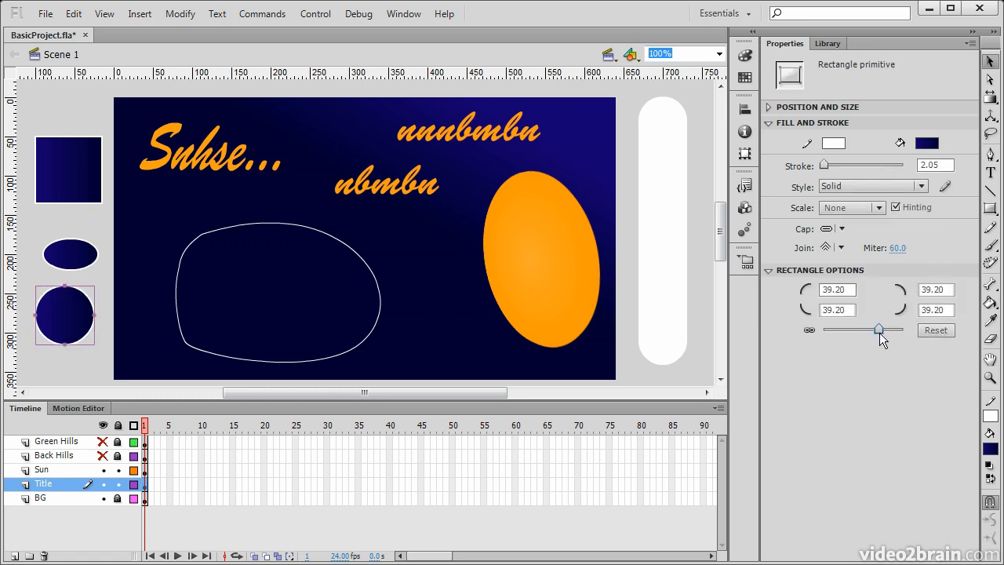
{"action": "left_click", "coordinate": [61, 359]}
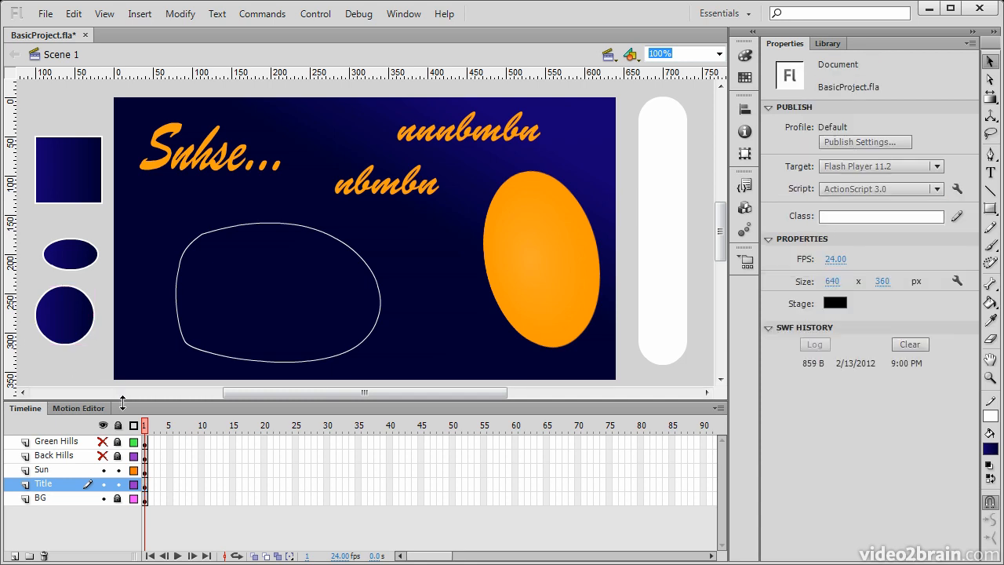
Set the PolyStar tool's style to star with 5 sides and draw a star to the left of the rectangle
{"action": "left_click", "coordinate": [990, 208]}
{"action": "left_click", "coordinate": [869, 280]}
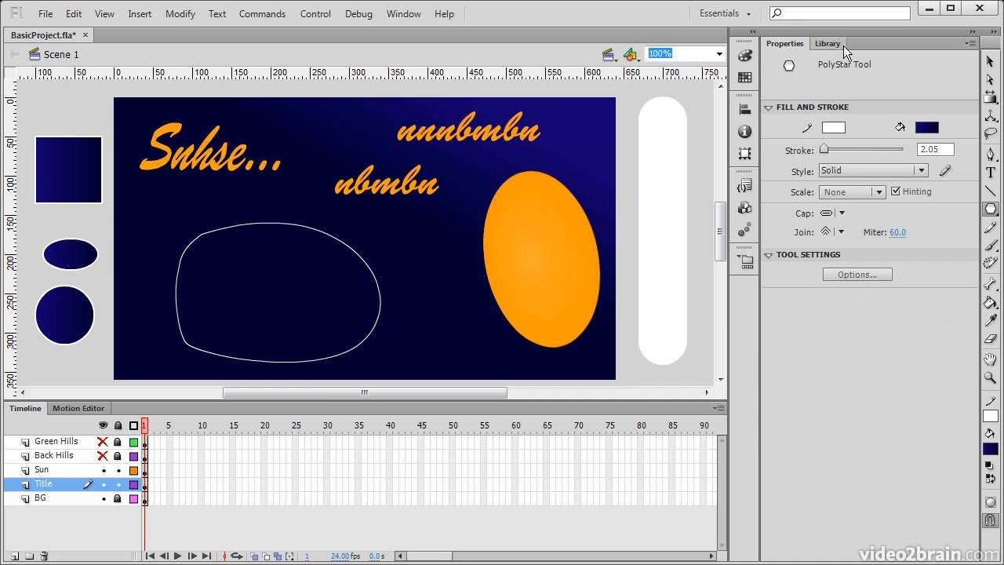
{"action": "left_click", "coordinate": [855, 276]}
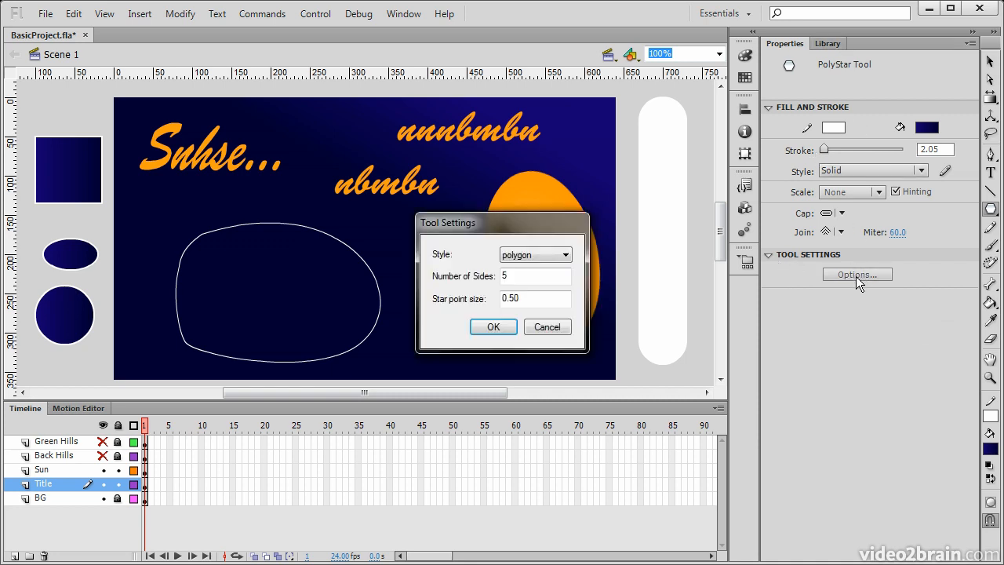
{"action": "left_click", "coordinate": [562, 256]}
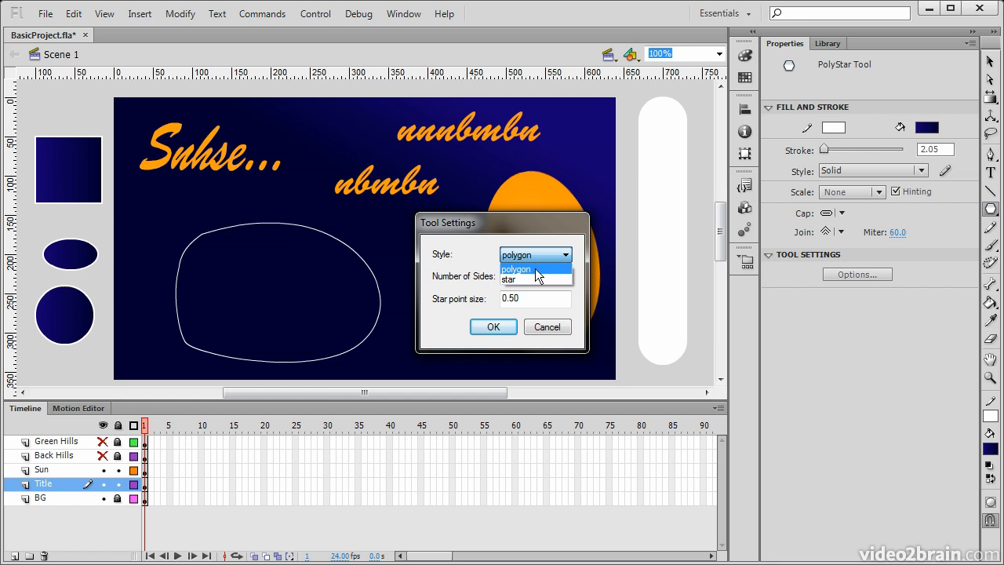
{"action": "left_click", "coordinate": [536, 280]}
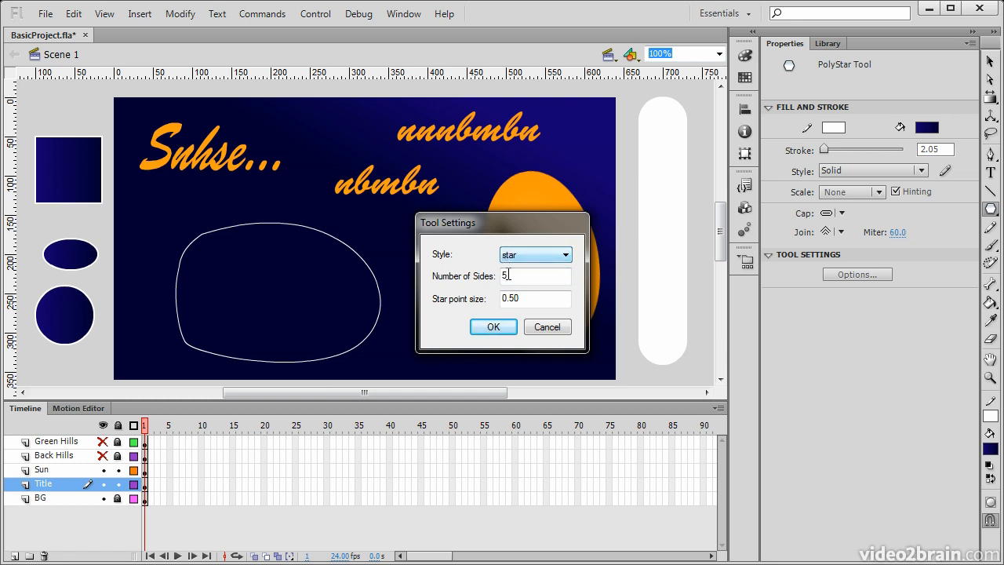
{"action": "left_click", "coordinate": [492, 327]}
{"action": "left_click_drag", "start_coordinate": [314, 392], "coordinate": [214, 392]}
{"action": "mouse_move", "coordinate": [129, 181]}
{"action": "left_mouse_down"}
{"action": "mouse_move", "coordinate": [180, 265]}
{"action": "mouse_move", "coordinate": [105, 222]}
{"action": "mouse_move", "coordinate": [129, 247]}
{"action": "mouse_move", "coordinate": [168, 236]}
{"action": "left_mouse_up"}
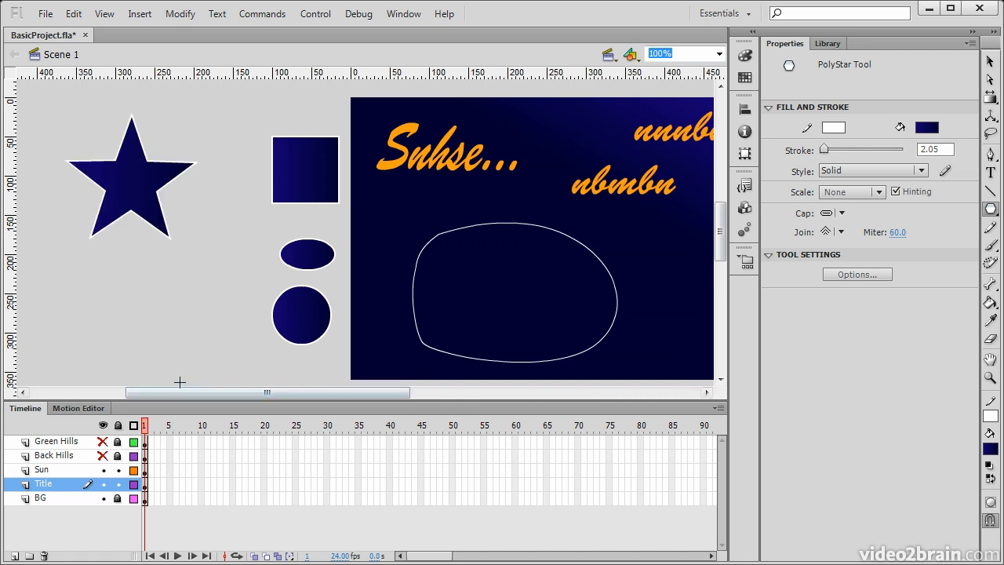
Draw a wavy Pencil line below the star and a wavy Brush stroke between it and the oval shapes
{"action": "left_click", "coordinate": [991, 229]}
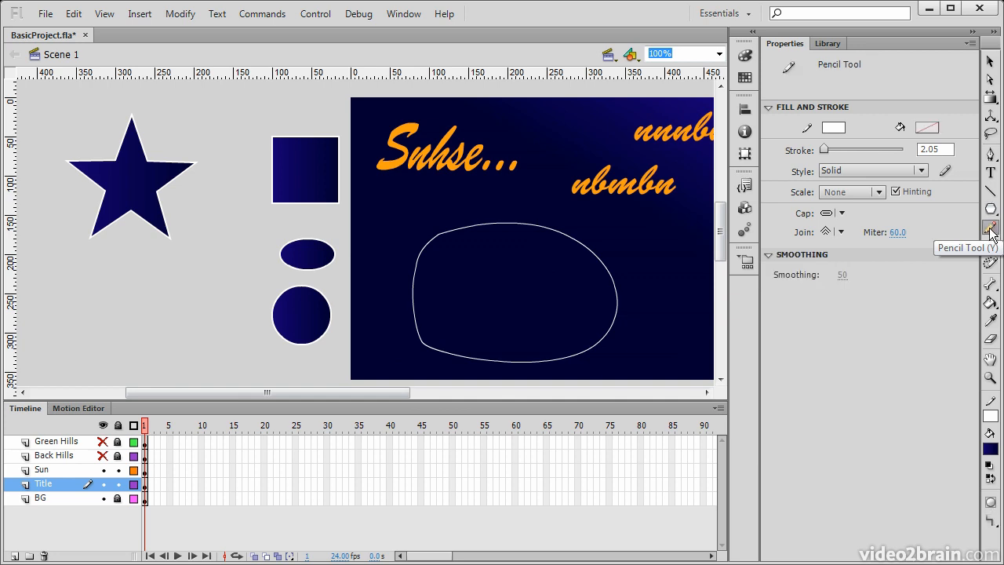
{"action": "mouse_move", "coordinate": [218, 214]}
{"action": "left_mouse_down"}
{"action": "mouse_move", "coordinate": [207, 252]}
{"action": "mouse_move", "coordinate": [167, 275]}
{"action": "mouse_move", "coordinate": [192, 302]}
{"action": "mouse_move", "coordinate": [179, 356]}
{"action": "left_mouse_up"}
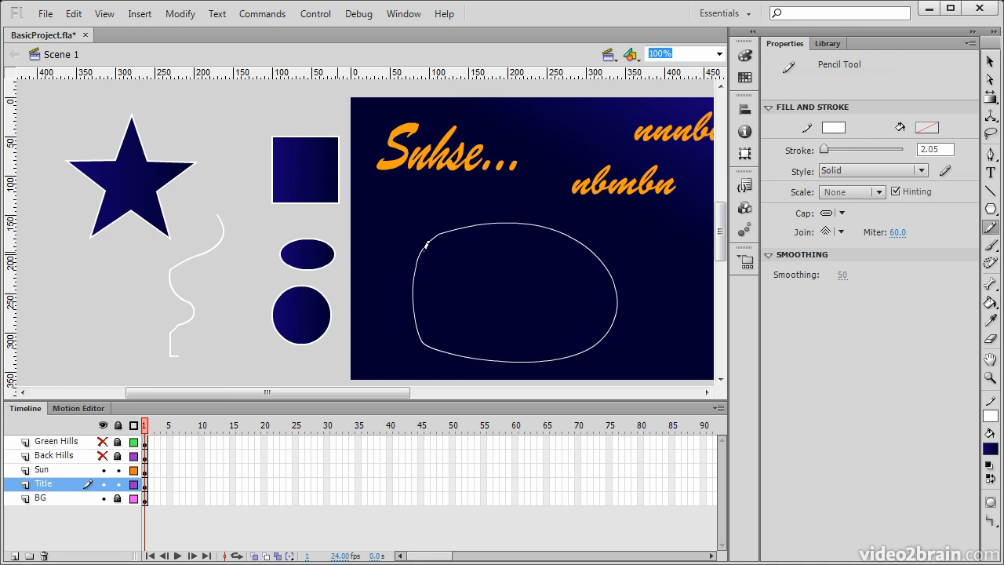
{"action": "left_click", "coordinate": [991, 246]}
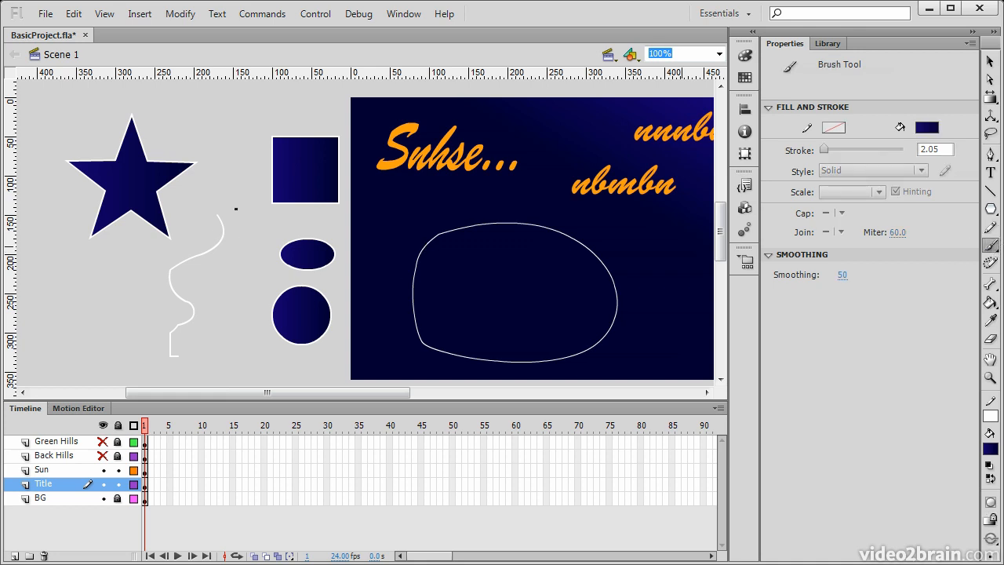
{"action": "mouse_move", "coordinate": [239, 210]}
{"action": "left_mouse_down"}
{"action": "mouse_move", "coordinate": [229, 301]}
{"action": "mouse_move", "coordinate": [236, 334]}
{"action": "mouse_move", "coordinate": [211, 362]}
{"action": "left_mouse_up"}
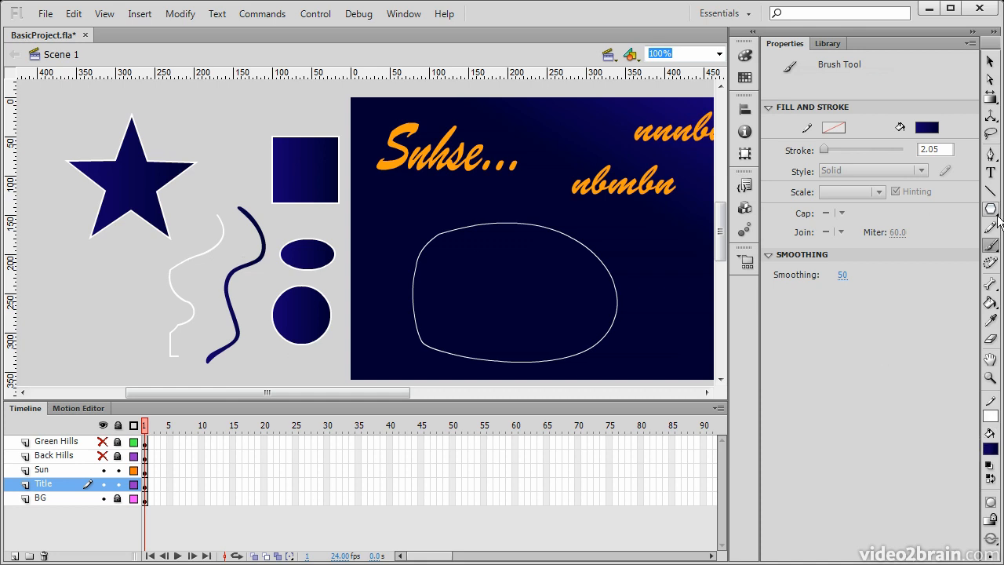
Assign the Sun symbol to the Spray Brush tool and spray it to the right of the thick white line
{"action": "left_click", "coordinate": [993, 249]}
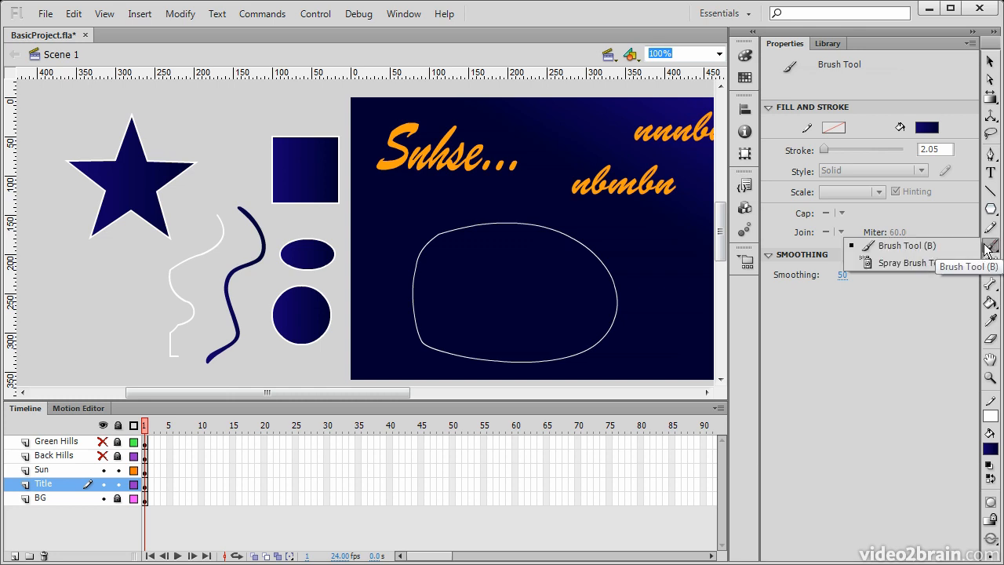
{"action": "left_click", "coordinate": [915, 263]}
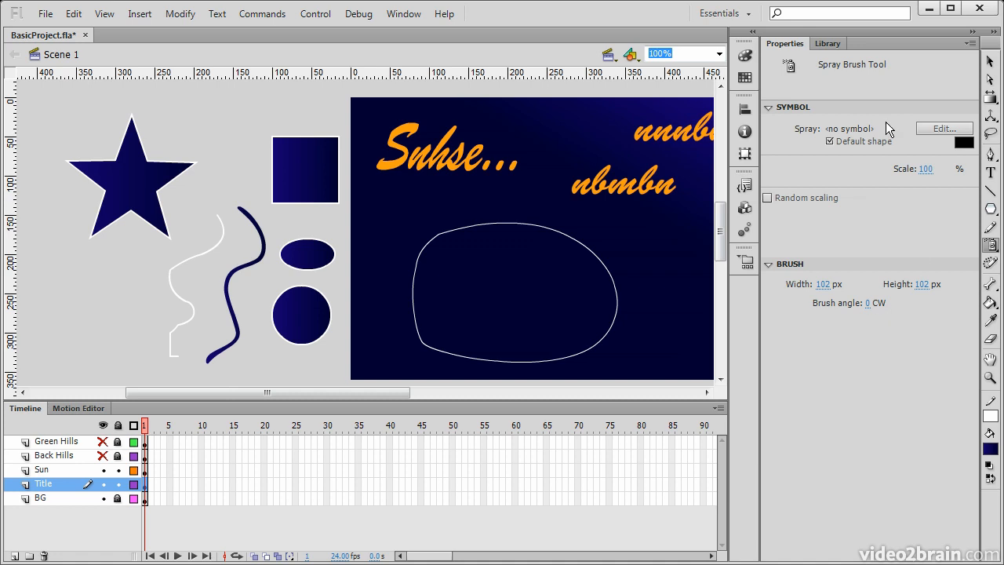
{"action": "left_click", "coordinate": [933, 127]}
{"action": "left_click", "coordinate": [465, 217]}
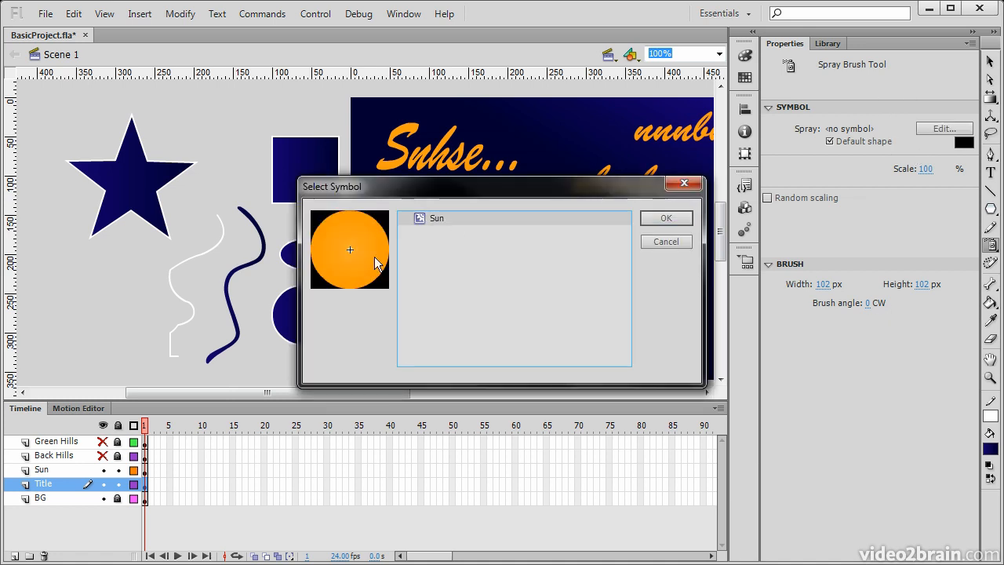
{"action": "left_click", "coordinate": [659, 223]}
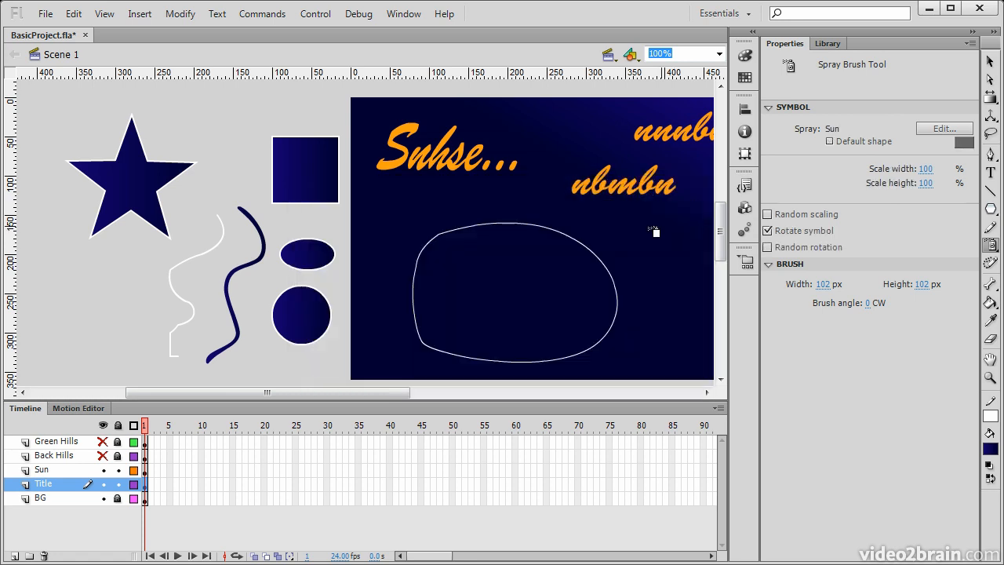
{"action": "left_click_drag", "start_coordinate": [253, 393], "coordinate": [553, 407]}
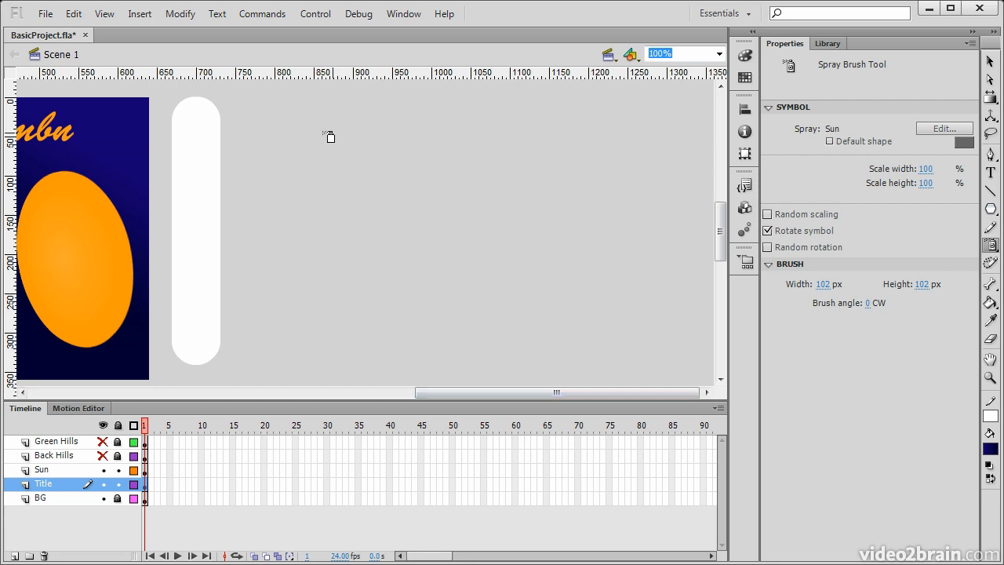
{"action": "mouse_move", "coordinate": [345, 152]}
{"action": "left_mouse_down"}
{"action": "mouse_move", "coordinate": [340, 166]}
{"action": "mouse_move", "coordinate": [475, 226]}
{"action": "mouse_move", "coordinate": [319, 202]}
{"action": "mouse_move", "coordinate": [355, 277]}
{"action": "mouse_move", "coordinate": [617, 161]}
{"action": "mouse_move", "coordinate": [325, 235]}
{"action": "mouse_move", "coordinate": [410, 180]}
{"action": "mouse_move", "coordinate": [470, 227]}
{"action": "left_mouse_up"}
Scale the sprayed symbol to 53% width and 59% height, enable random scaling and rotation, and spray below the first patch
{"action": "left_click_drag", "start_coordinate": [926, 169], "coordinate": [890, 169]}
{"action": "left_click_drag", "start_coordinate": [926, 183], "coordinate": [920, 182]}
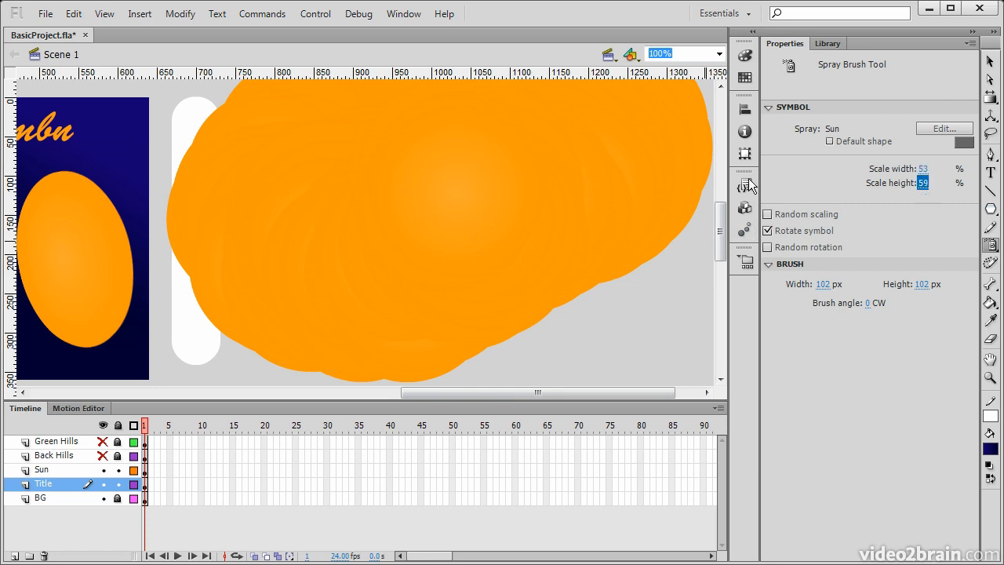
{"action": "left_click_drag", "start_coordinate": [717, 213], "coordinate": [718, 257]}
{"action": "left_click", "coordinate": [769, 214]}
{"action": "left_click", "coordinate": [767, 248]}
{"action": "mouse_move", "coordinate": [530, 229]}
{"action": "left_mouse_down"}
{"action": "mouse_move", "coordinate": [603, 232]}
{"action": "mouse_move", "coordinate": [575, 273]}
{"action": "mouse_move", "coordinate": [491, 345]}
{"action": "mouse_move", "coordinate": [611, 370]}
{"action": "mouse_move", "coordinate": [680, 307]}
{"action": "mouse_move", "coordinate": [622, 254]}
{"action": "mouse_move", "coordinate": [530, 303]}
{"action": "mouse_move", "coordinate": [566, 282]}
{"action": "mouse_move", "coordinate": [650, 330]}
{"action": "mouse_move", "coordinate": [687, 382]}
{"action": "left_mouse_up"}
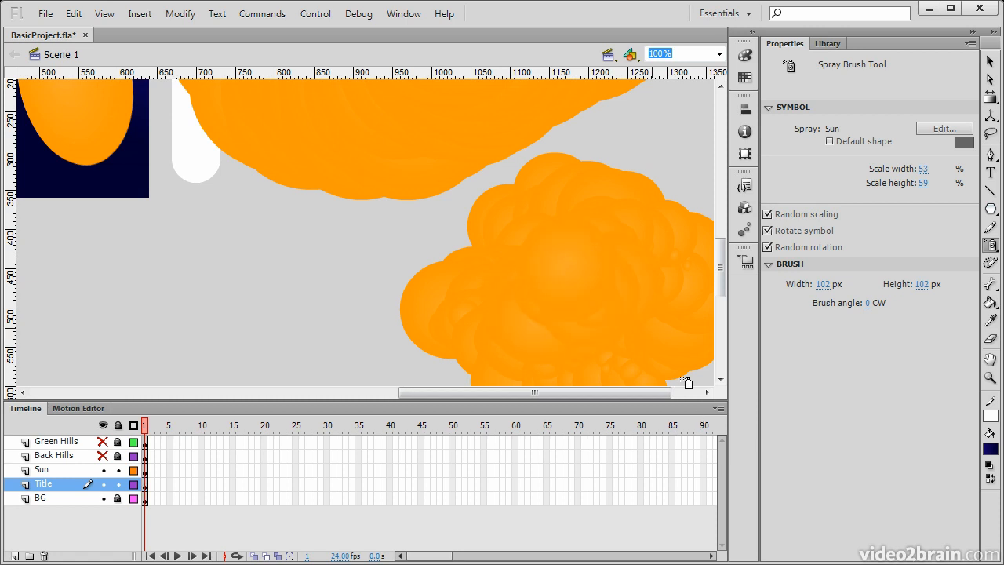
{"action": "left_click", "coordinate": [991, 247]}
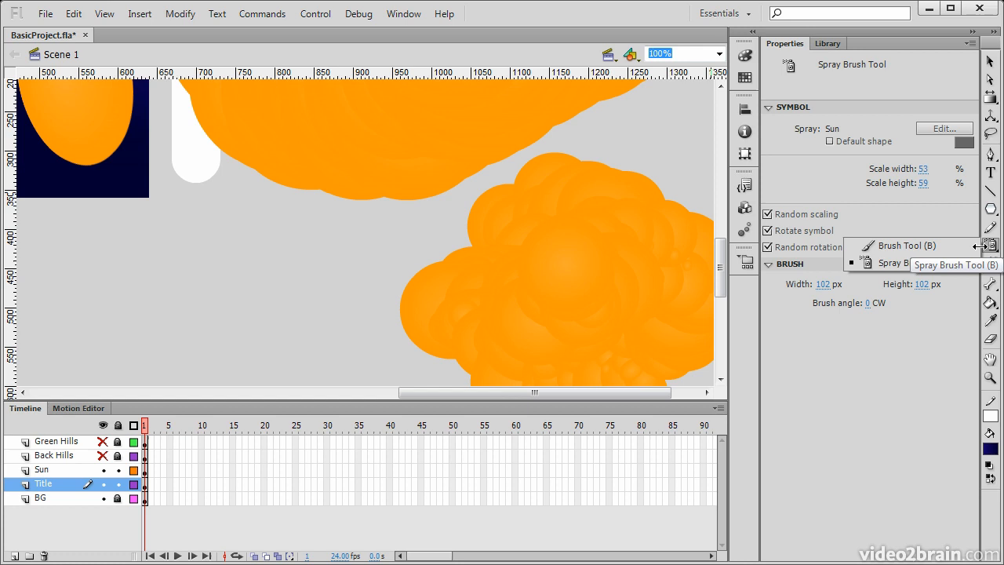
{"action": "left_click", "coordinate": [946, 257]}
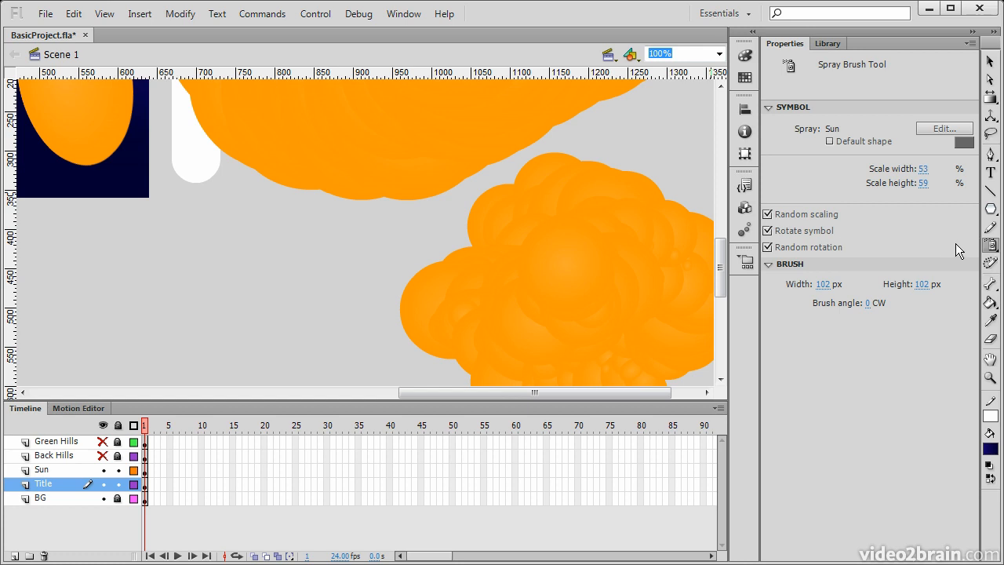
Set the Deco tool to Flame Brush with a 17 px flame size and paint a column of flames below the thick white line
{"action": "left_click", "coordinate": [990, 264]}
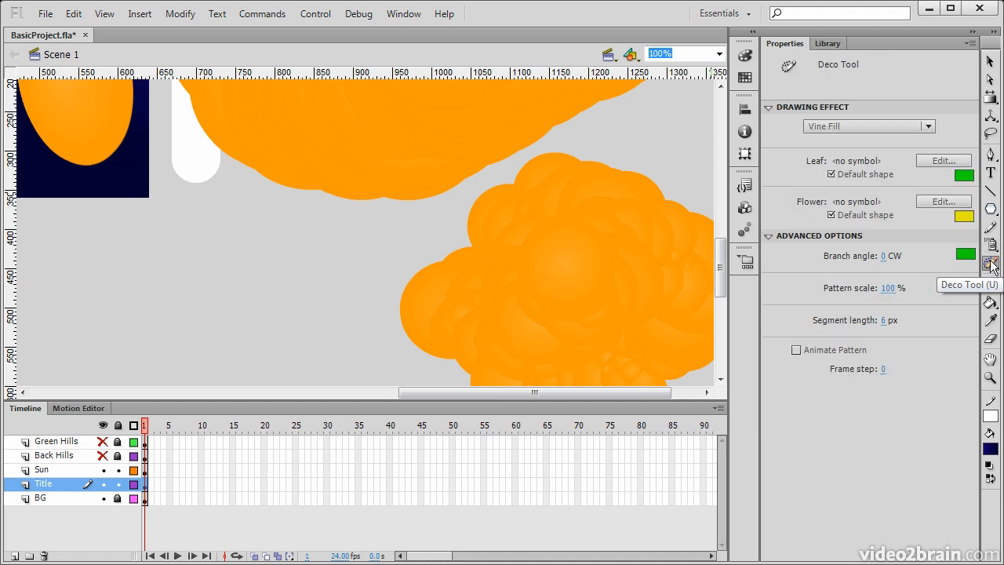
{"action": "left_click", "coordinate": [928, 127]}
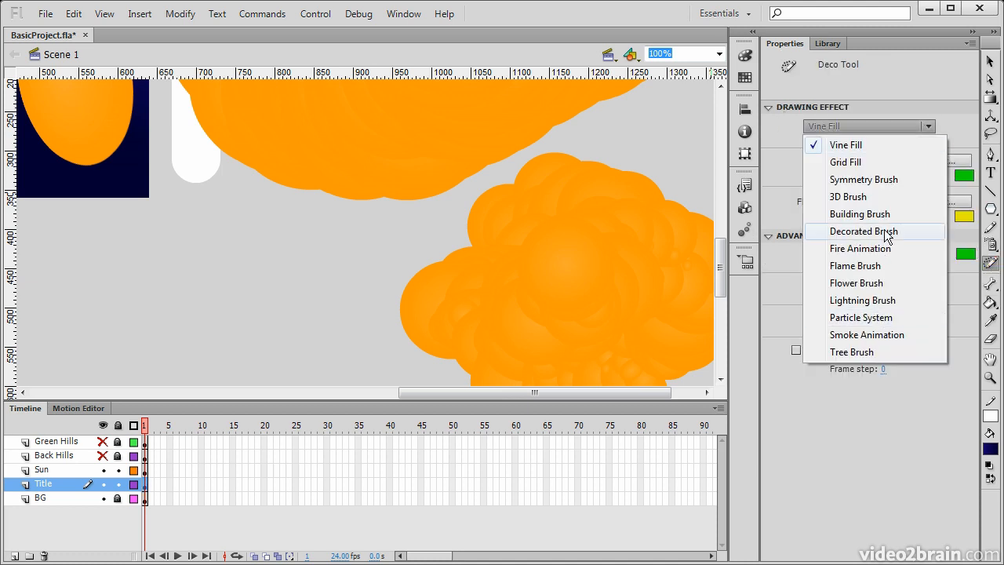
{"action": "left_click", "coordinate": [885, 144]}
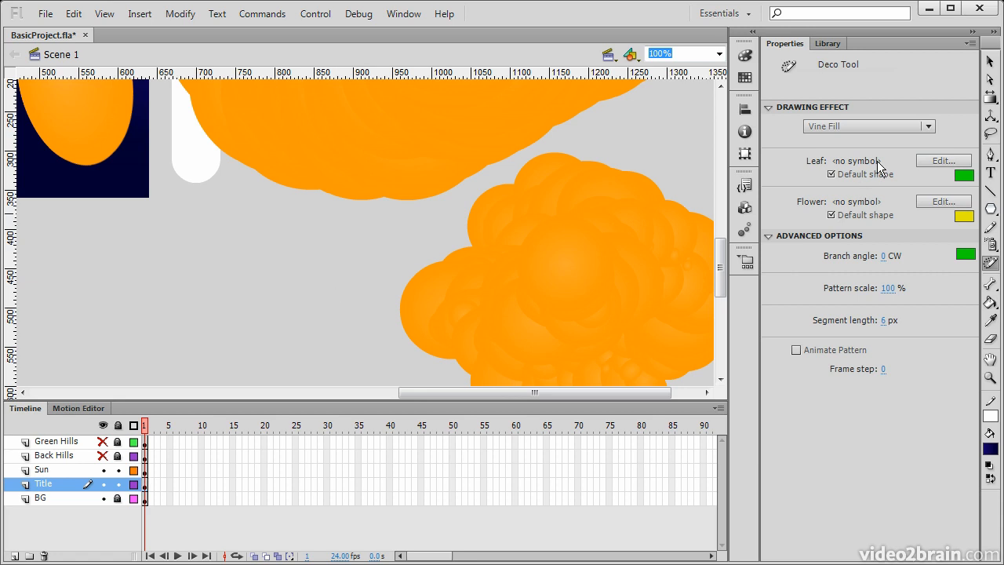
{"action": "left_click", "coordinate": [909, 131]}
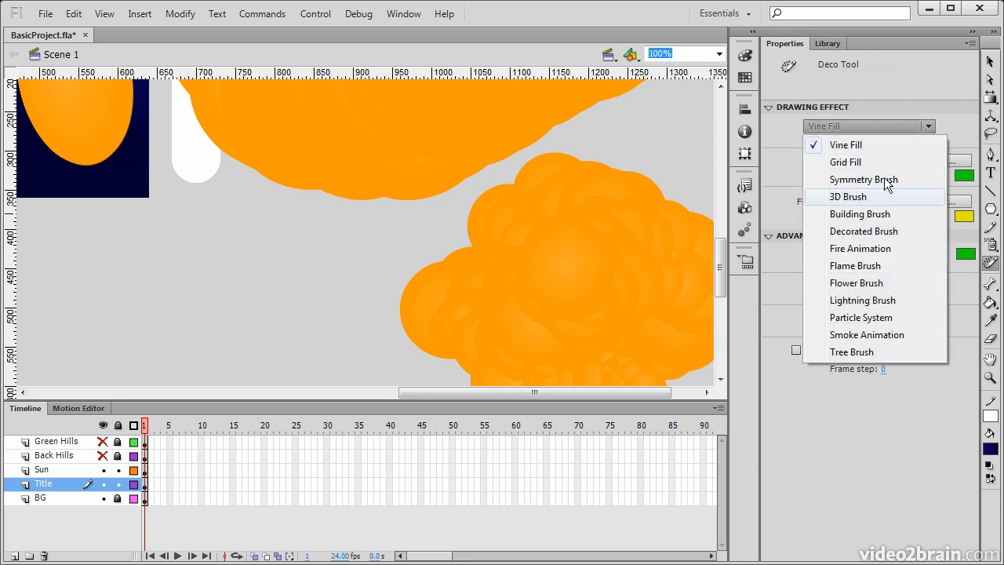
{"action": "left_click", "coordinate": [931, 105]}
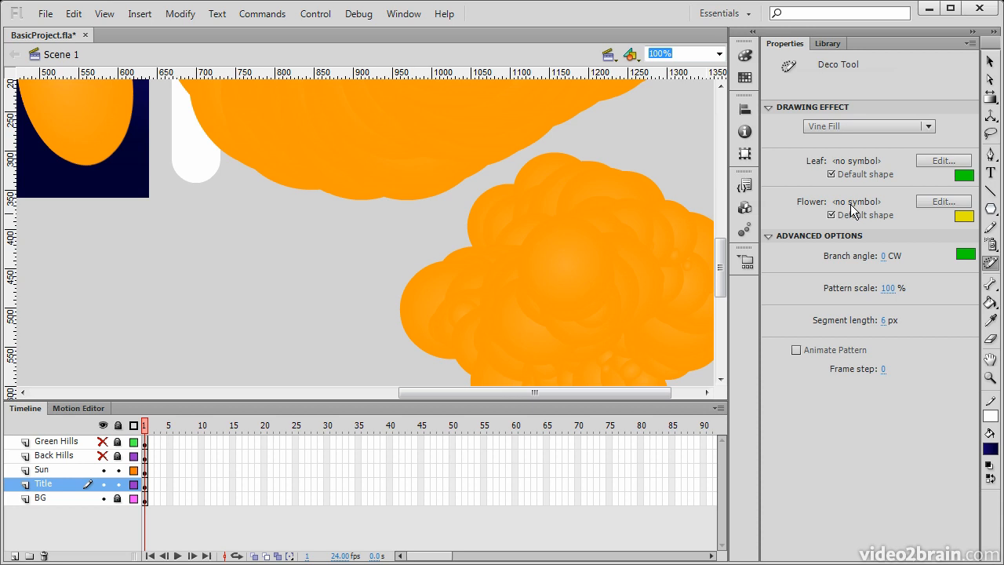
{"action": "left_click", "coordinate": [858, 125]}
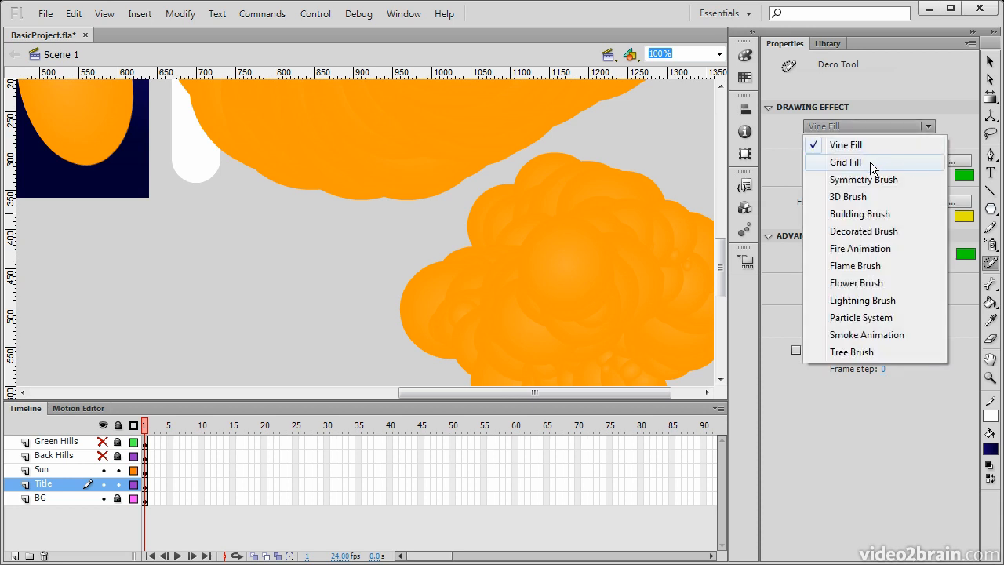
{"action": "left_click", "coordinate": [855, 266]}
{"action": "left_click_drag", "start_coordinate": [899, 174], "coordinate": [933, 178]}
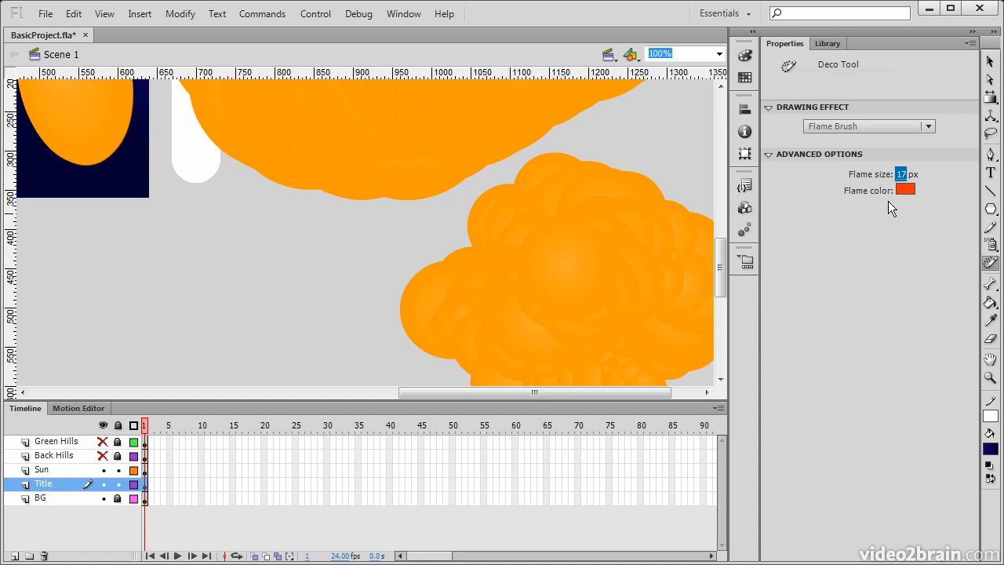
{"action": "mouse_move", "coordinate": [191, 270]}
{"action": "left_mouse_down"}
{"action": "mouse_move", "coordinate": [208, 332]}
{"action": "mouse_move", "coordinate": [269, 343]}
{"action": "mouse_move", "coordinate": [215, 363]}
{"action": "mouse_move", "coordinate": [271, 244]}
{"action": "mouse_move", "coordinate": [234, 265]}
{"action": "mouse_move", "coordinate": [271, 344]}
{"action": "mouse_move", "coordinate": [249, 319]}
{"action": "mouse_move", "coordinate": [235, 266]}
{"action": "left_mouse_up"}
{"action": "mouse_move", "coordinate": [238, 312]}
{"action": "left_mouse_down"}
{"action": "mouse_move", "coordinate": [235, 345]}
{"action": "mouse_move", "coordinate": [251, 282]}
{"action": "mouse_move", "coordinate": [243, 322]}
{"action": "mouse_move", "coordinate": [259, 289]}
{"action": "mouse_move", "coordinate": [248, 188]}
{"action": "mouse_move", "coordinate": [262, 190]}
{"action": "mouse_move", "coordinate": [218, 131]}
{"action": "left_mouse_up"}
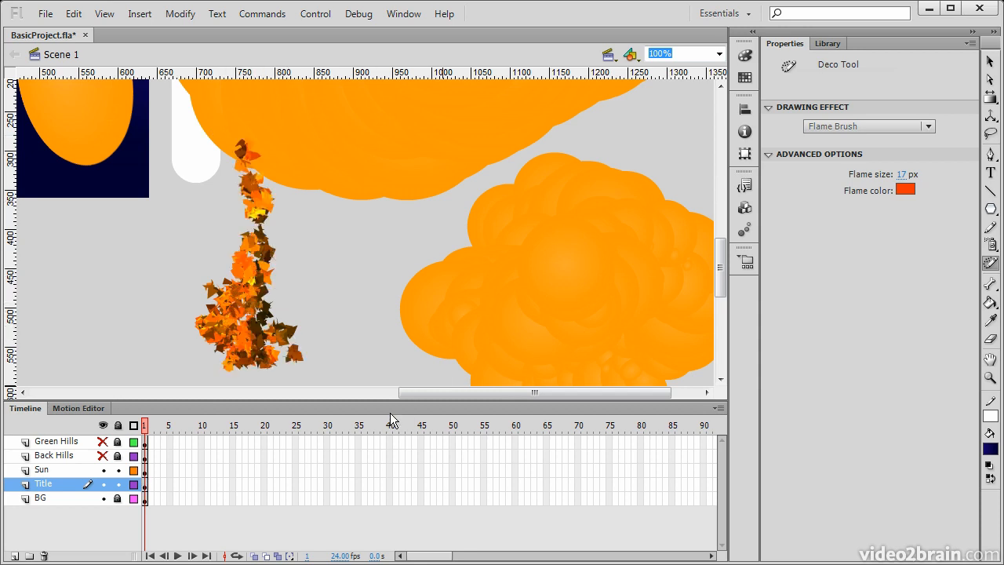
Use the Deco tool's Tree Brush with Aspen Tree to draw a trunk and two side branches beside the flames
{"action": "left_click", "coordinate": [878, 126]}
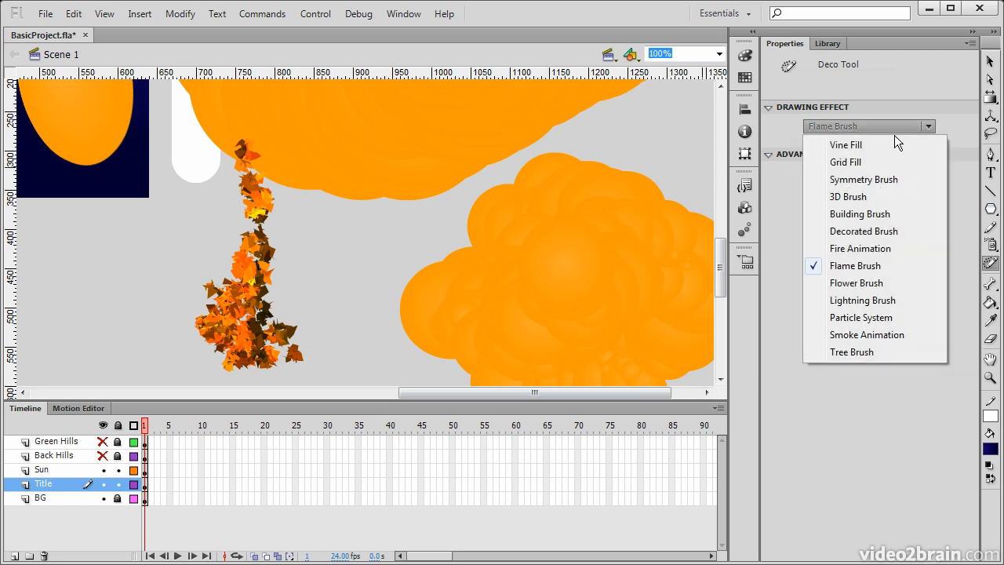
{"action": "left_click", "coordinate": [853, 351]}
{"action": "mouse_move", "coordinate": [338, 334]}
{"action": "left_mouse_down"}
{"action": "mouse_move", "coordinate": [357, 251]}
{"action": "mouse_move", "coordinate": [359, 157]}
{"action": "mouse_move", "coordinate": [377, 144]}
{"action": "mouse_move", "coordinate": [343, 98]}
{"action": "left_mouse_up"}
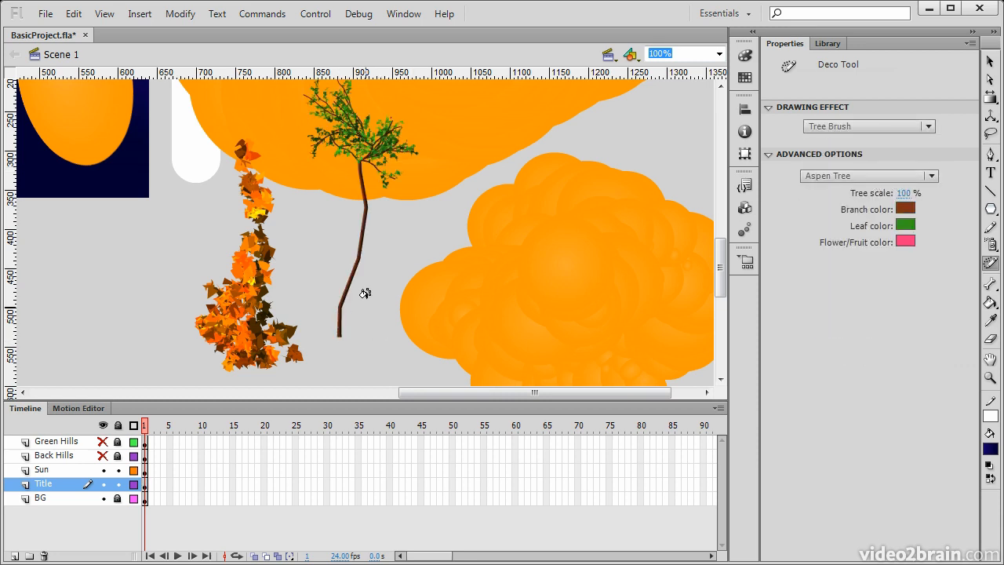
{"action": "mouse_move", "coordinate": [357, 265]}
{"action": "left_mouse_down"}
{"action": "mouse_move", "coordinate": [434, 181]}
{"action": "mouse_move", "coordinate": [511, 151]}
{"action": "left_mouse_up"}
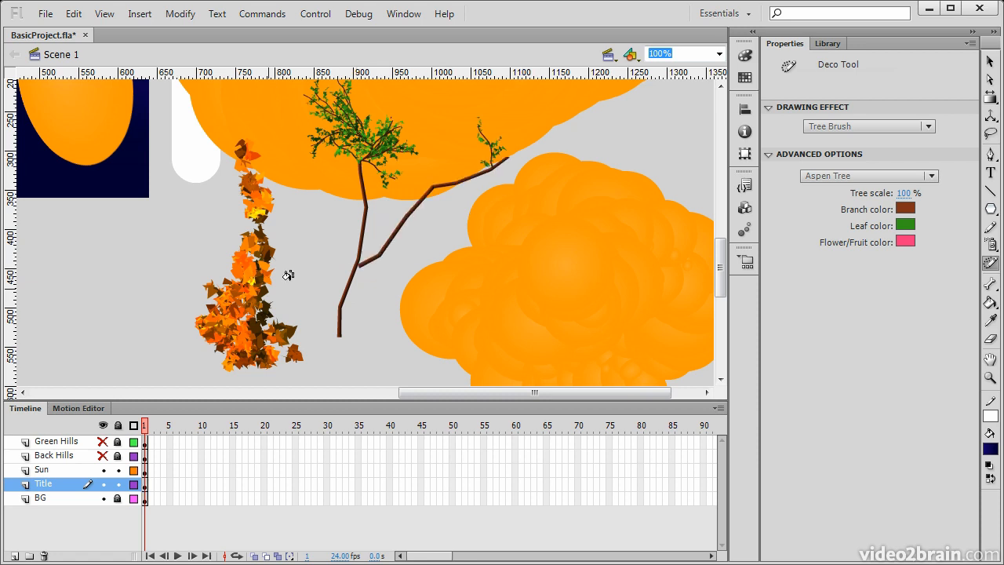
{"action": "mouse_move", "coordinate": [371, 231]}
{"action": "left_mouse_down"}
{"action": "mouse_move", "coordinate": [285, 188]}
{"action": "mouse_move", "coordinate": [257, 157]}
{"action": "mouse_move", "coordinate": [208, 141]}
{"action": "left_mouse_up"}
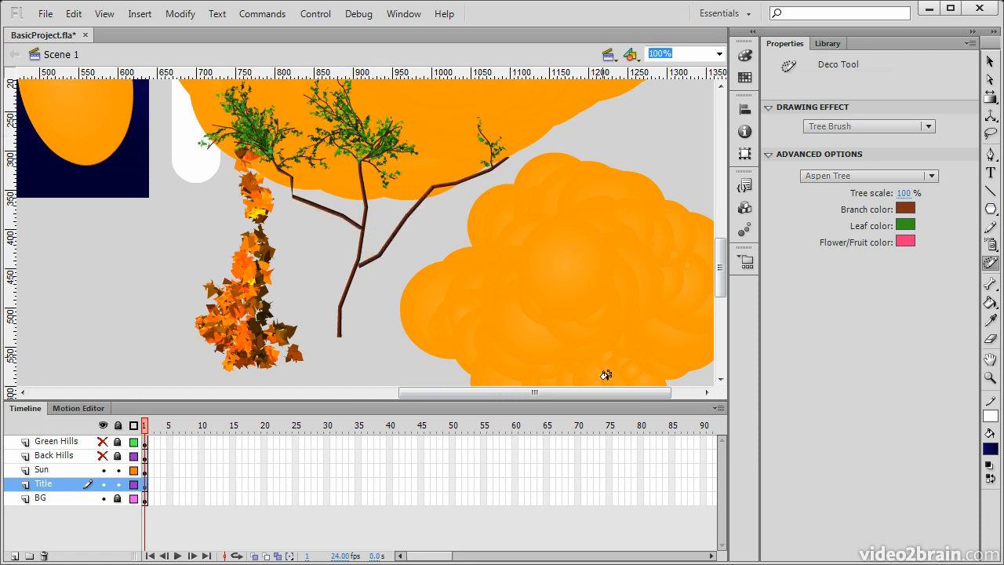
Add a new layer above Green Hills and draw a long rectangle, about 550 px wide and 60 px high, below the stage
{"action": "left_click", "coordinate": [991, 287]}
{"action": "left_click", "coordinate": [938, 284]}
{"action": "left_click_drag", "start_coordinate": [533, 392], "coordinate": [327, 393]}
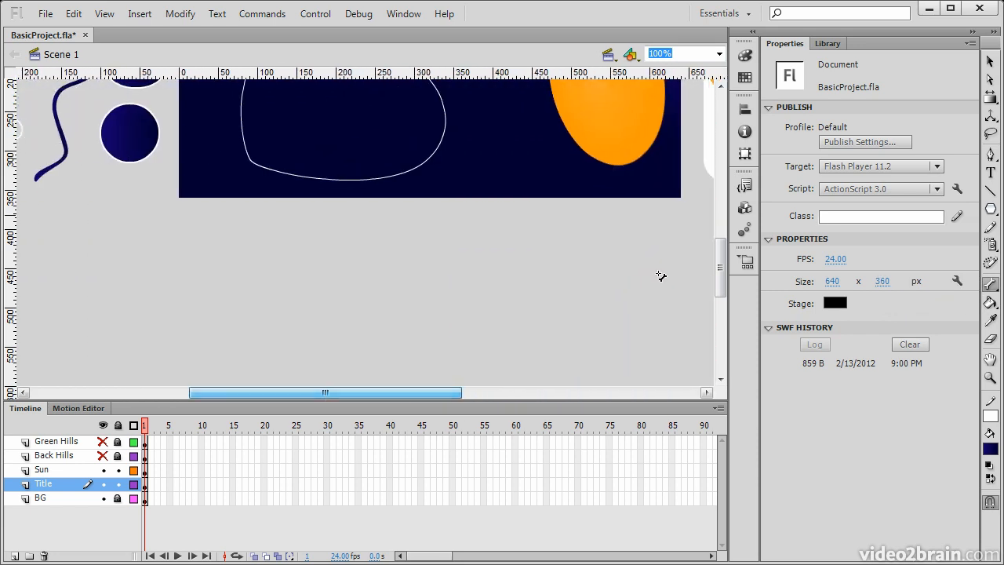
{"action": "left_click", "coordinate": [991, 209]}
{"action": "left_click", "coordinate": [908, 212]}
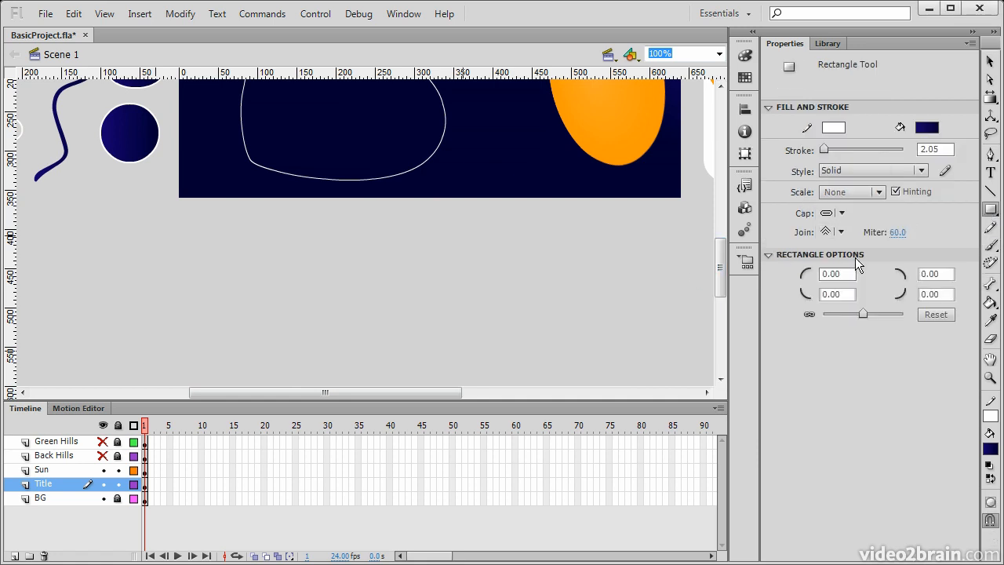
{"action": "left_click", "coordinate": [58, 441]}
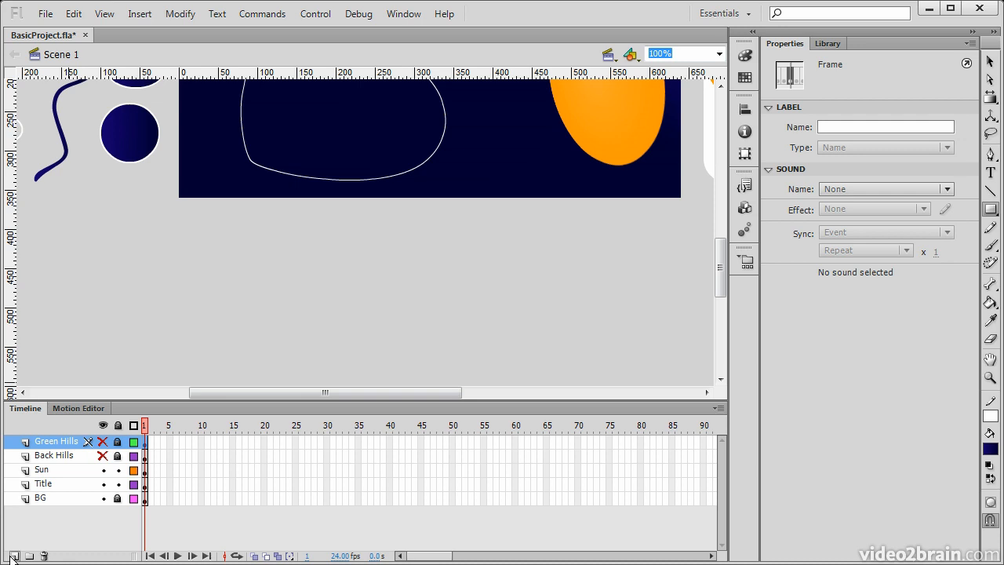
{"action": "left_click", "coordinate": [14, 556]}
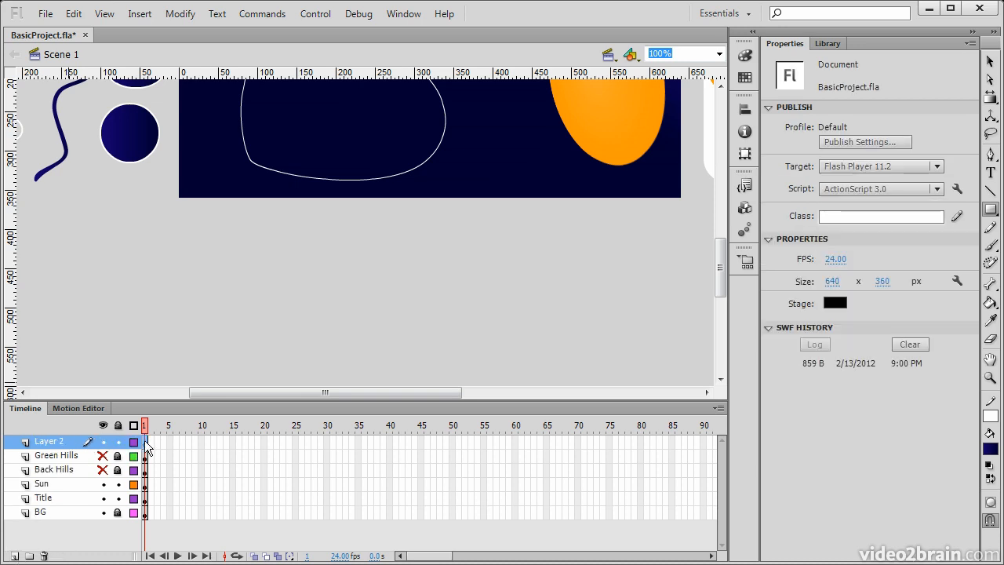
{"action": "left_click_drag", "start_coordinate": [199, 273], "coordinate": [594, 314]}
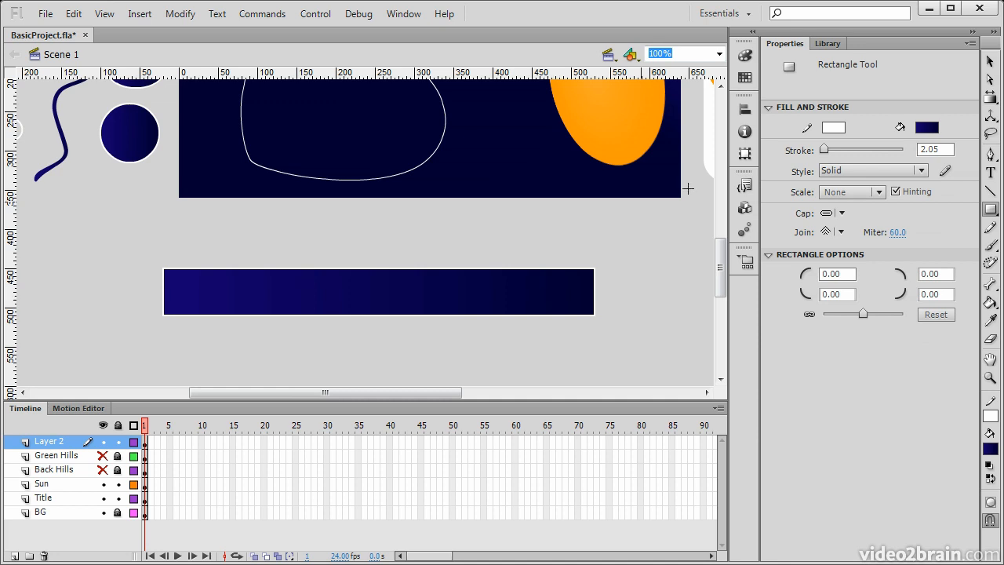
Build a five-bone chain along the rectangle with the Bone tool and bend the shape into a wavy pose
{"action": "left_click", "coordinate": [992, 286]}
{"action": "left_click_drag", "start_coordinate": [171, 293], "coordinate": [591, 293]}
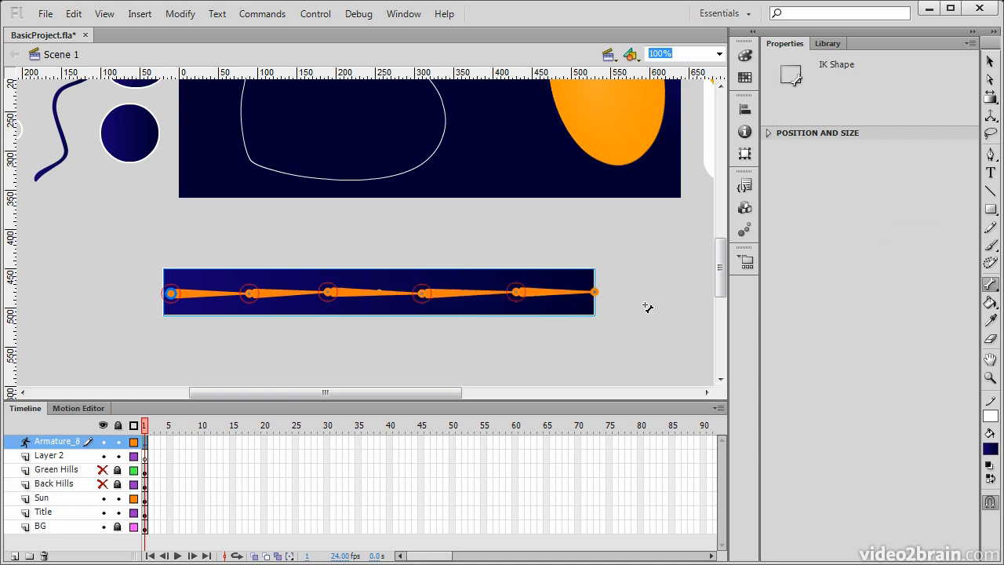
{"action": "left_click", "coordinate": [989, 62]}
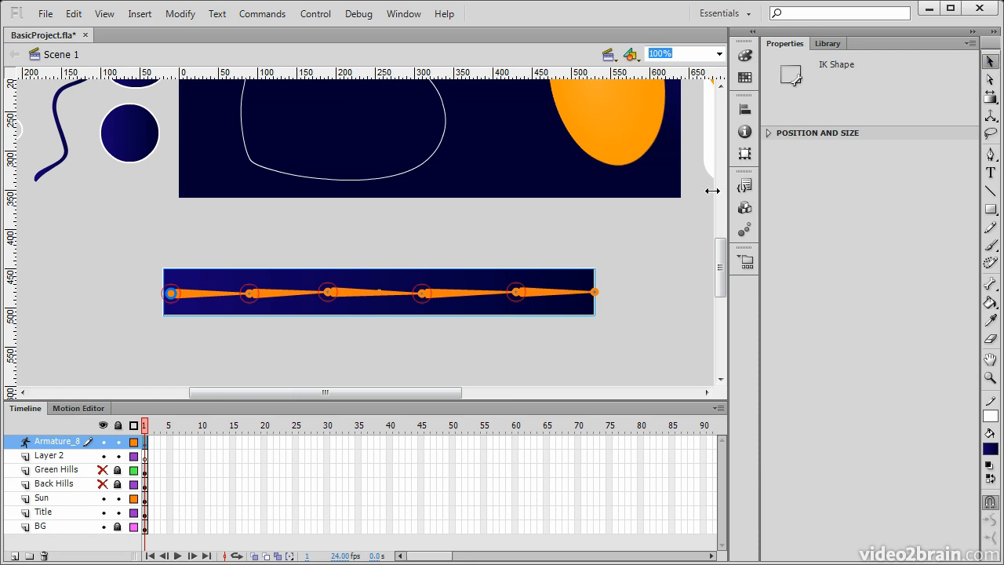
{"action": "left_click_drag", "start_coordinate": [598, 297], "coordinate": [590, 357]}
{"action": "mouse_move", "coordinate": [315, 309]}
{"action": "left_mouse_down"}
{"action": "mouse_move", "coordinate": [331, 263]}
{"action": "mouse_move", "coordinate": [246, 309]}
{"action": "mouse_move", "coordinate": [262, 322]}
{"action": "mouse_move", "coordinate": [437, 291]}
{"action": "mouse_move", "coordinate": [441, 265]}
{"action": "mouse_move", "coordinate": [419, 309]}
{"action": "mouse_move", "coordinate": [357, 304]}
{"action": "mouse_move", "coordinate": [525, 284]}
{"action": "mouse_move", "coordinate": [357, 356]}
{"action": "mouse_move", "coordinate": [451, 345]}
{"action": "mouse_move", "coordinate": [441, 351]}
{"action": "mouse_move", "coordinate": [549, 352]}
{"action": "left_mouse_up"}
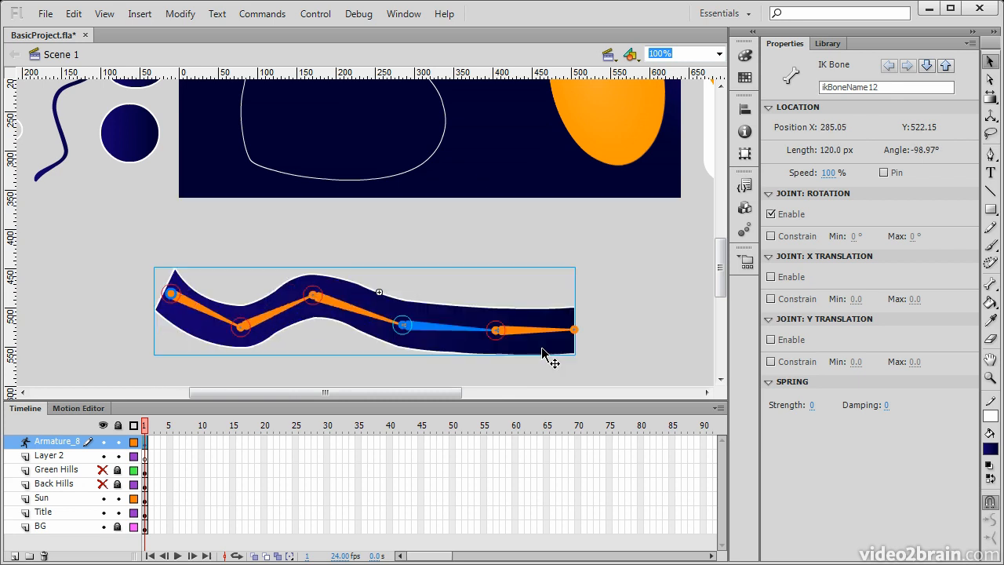
{"action": "left_click", "coordinate": [24, 445]}
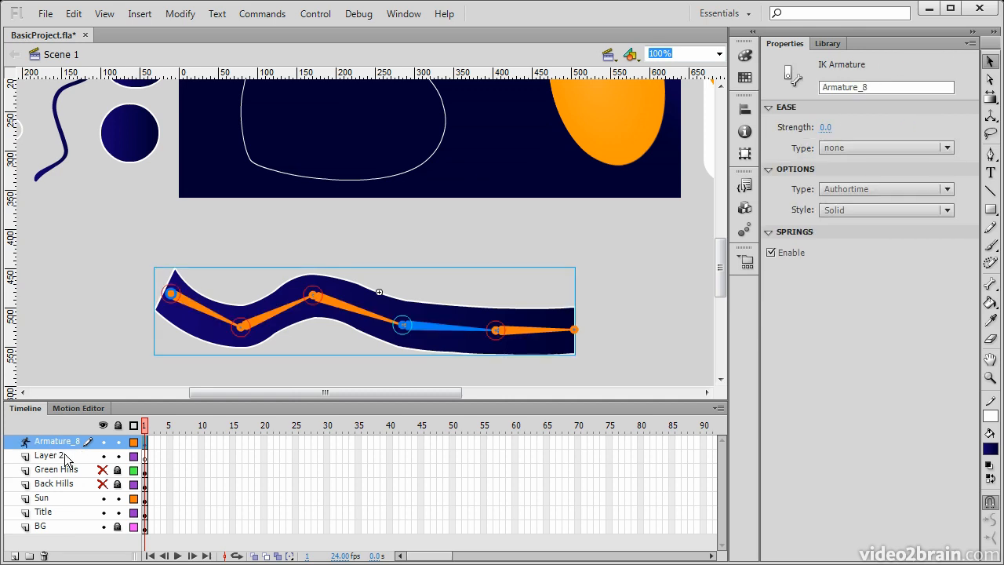
{"action": "left_click_drag", "start_coordinate": [576, 330], "coordinate": [549, 301]}
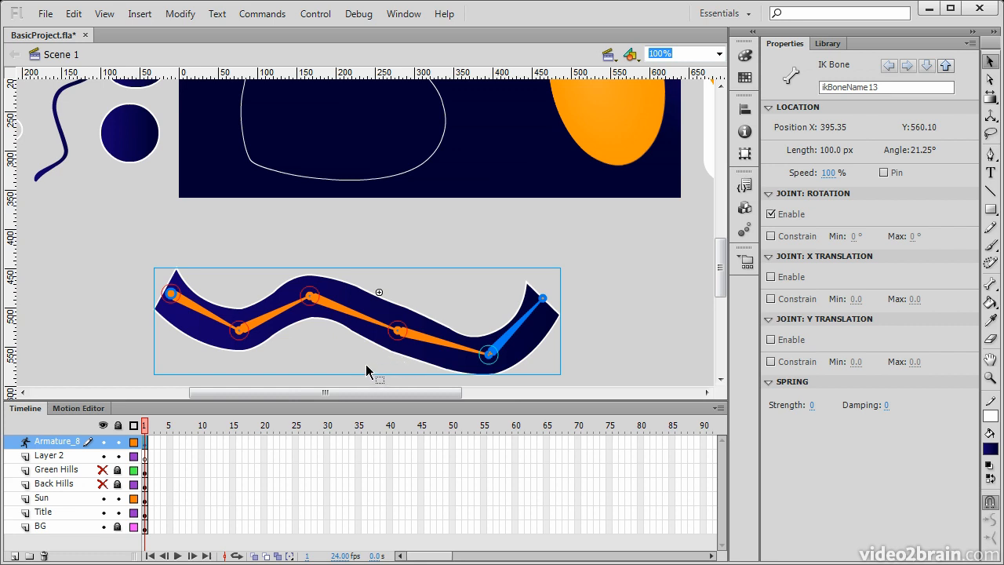
Choose a brown fill color for the Paint Bucket tool and try to fill the square beside the stage
{"action": "left_click", "coordinate": [990, 304]}
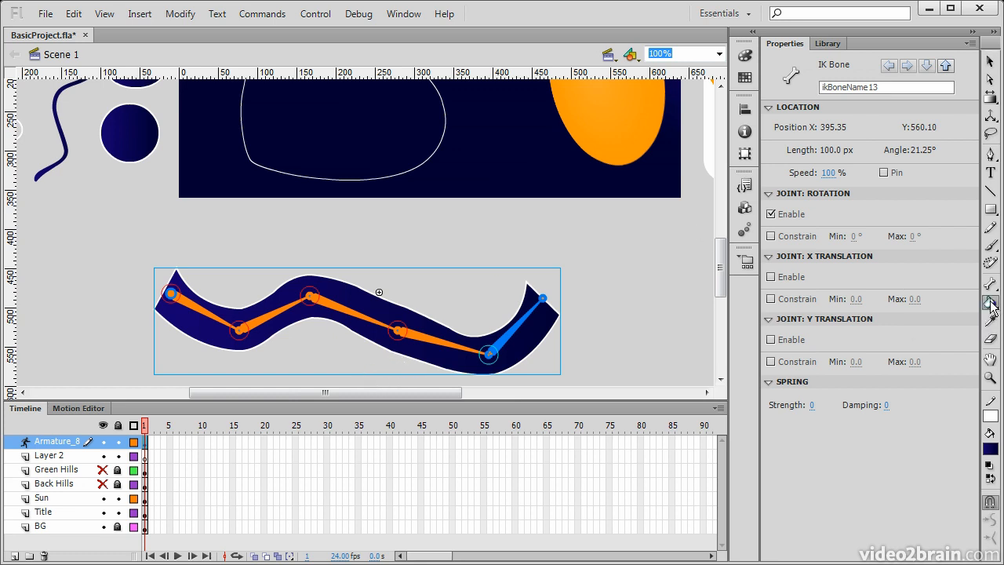
{"action": "left_click_drag", "start_coordinate": [719, 278], "coordinate": [719, 237]}
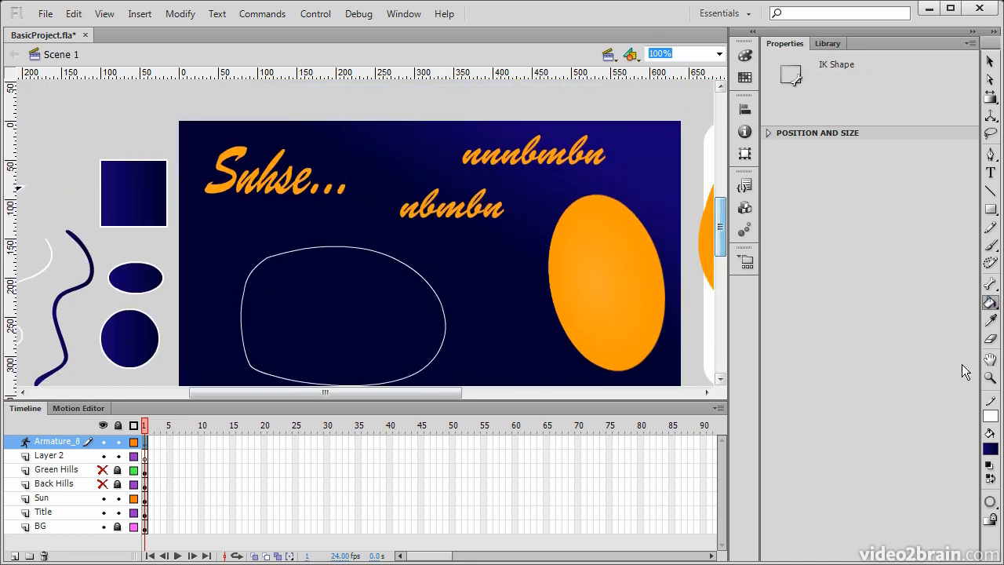
{"action": "left_click", "coordinate": [990, 449]}
{"action": "left_click", "coordinate": [807, 354]}
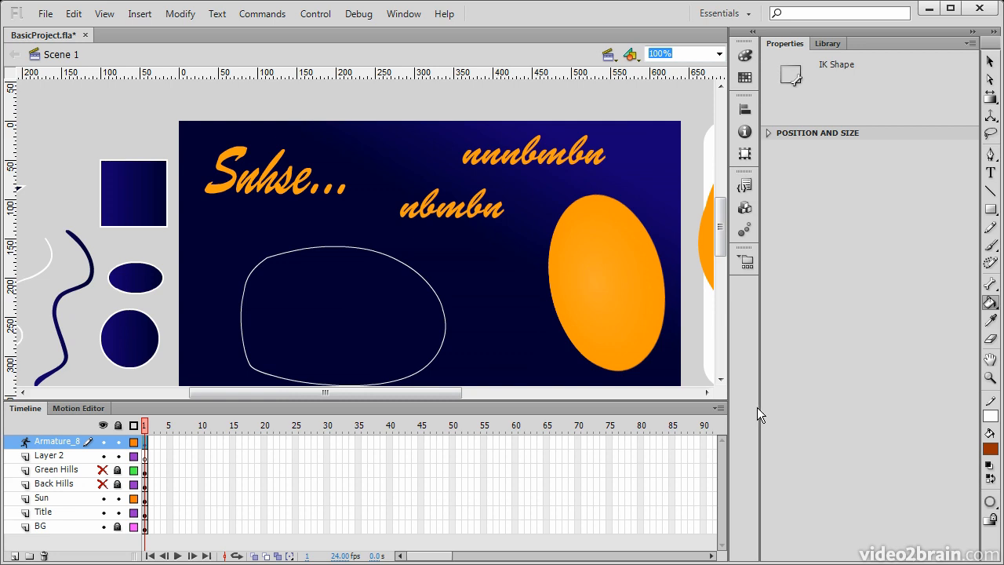
{"action": "left_click", "coordinate": [123, 198]}
{"action": "left_click", "coordinate": [651, 313]}
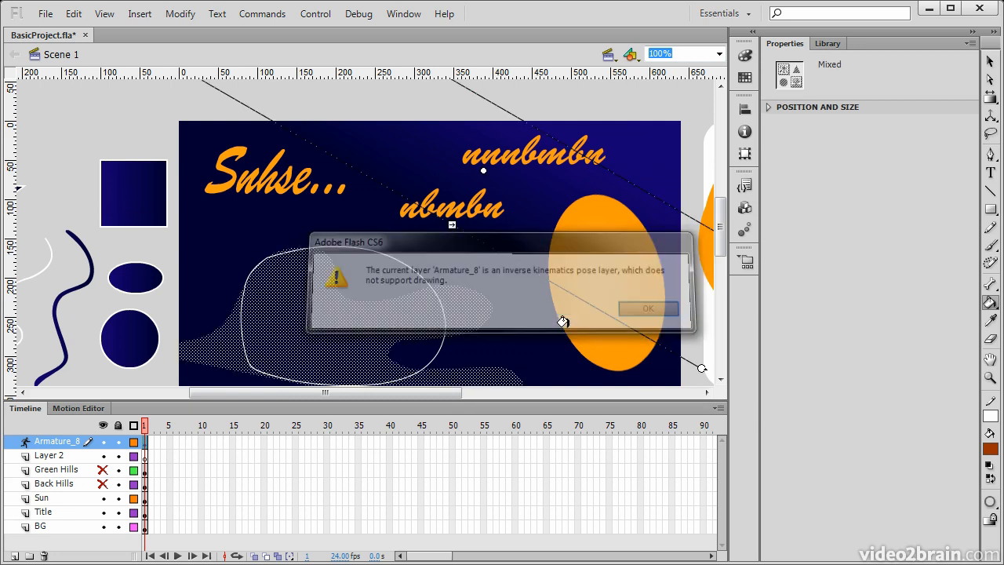
Show the Green Hills and Back Hills layers and fill the front hill on Green Hills with brown
{"action": "left_click", "coordinate": [102, 469]}
{"action": "left_click", "coordinate": [102, 483]}
{"action": "left_click_drag", "start_coordinate": [723, 250], "coordinate": [723, 270]}
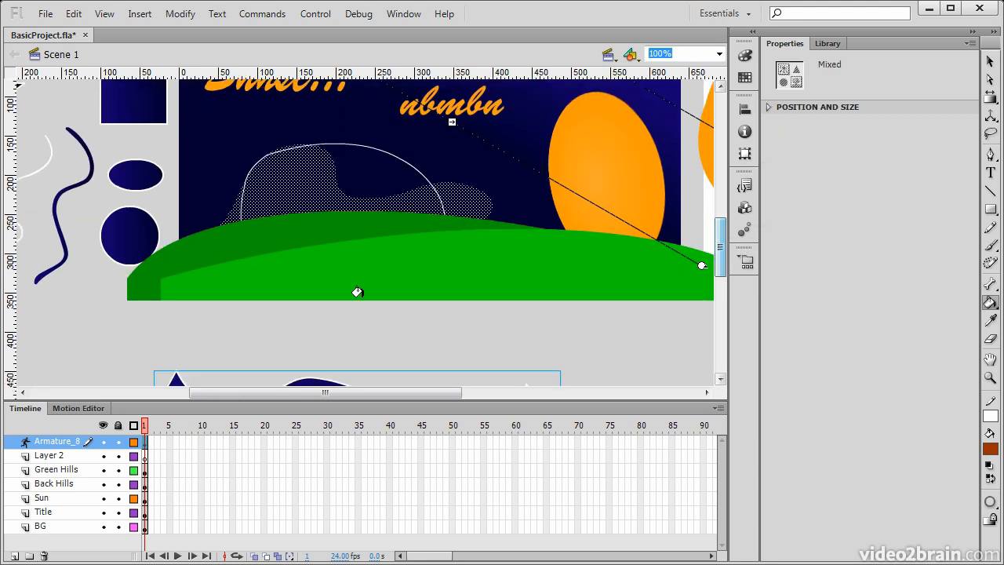
{"action": "left_click", "coordinate": [70, 472]}
{"action": "left_click", "coordinate": [461, 263]}
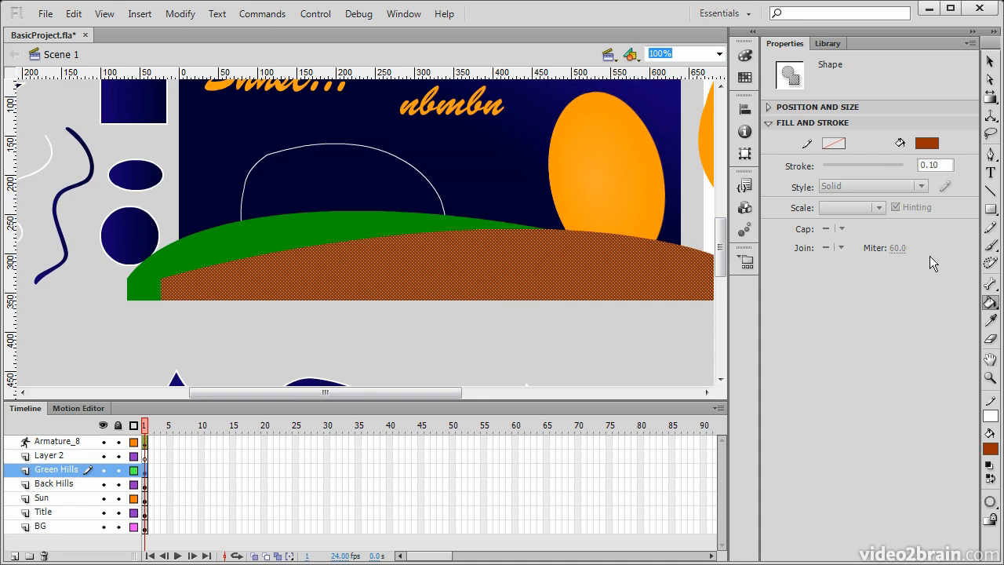
Add a white outline around the front hill with the Ink Bottle tool
{"action": "left_click", "coordinate": [990, 302]}
{"action": "left_click", "coordinate": [914, 320]}
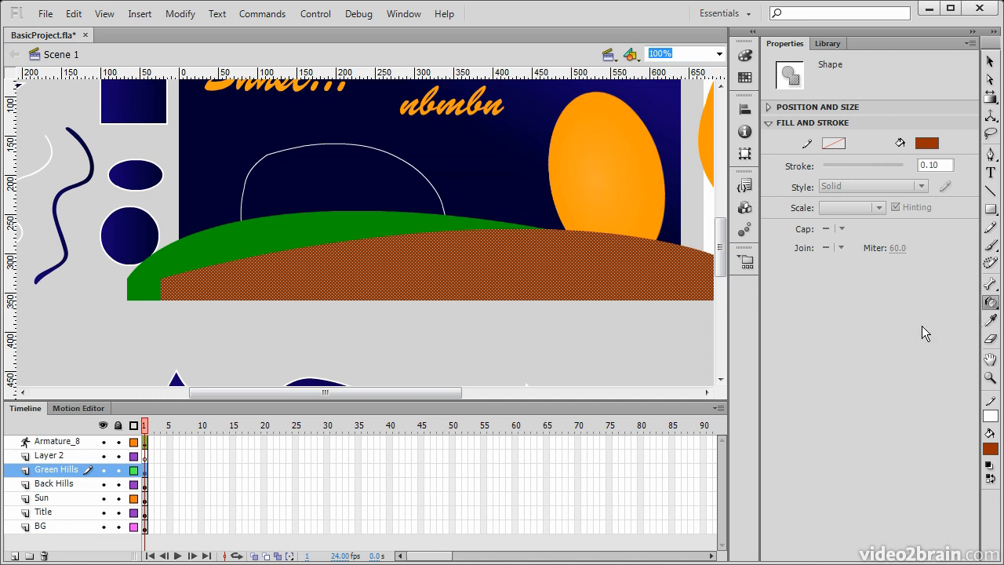
{"action": "left_click", "coordinate": [238, 257]}
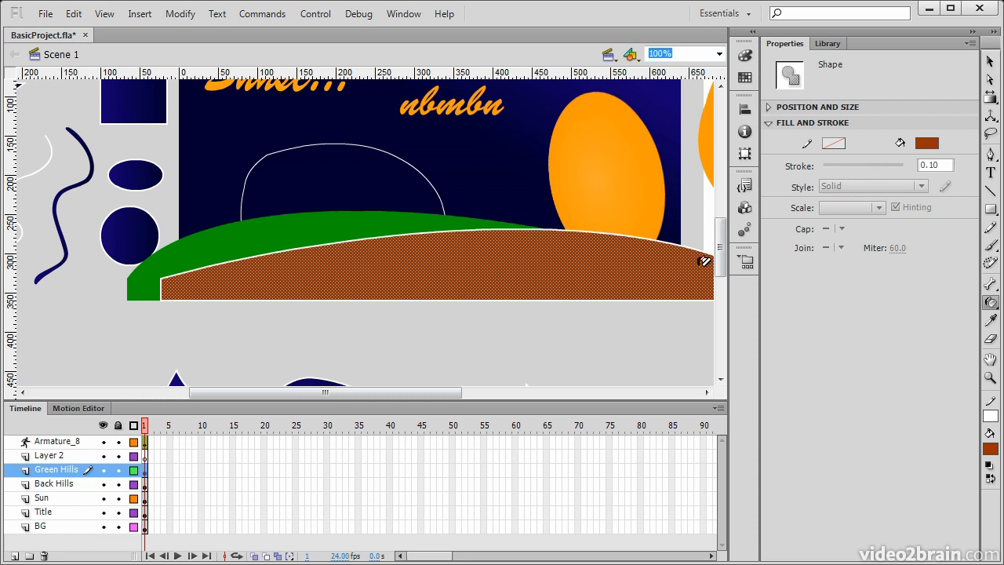
Sample the sun's orange with the Eyedropper tool and apply it as the front hill's fill
{"action": "left_click", "coordinate": [990, 323]}
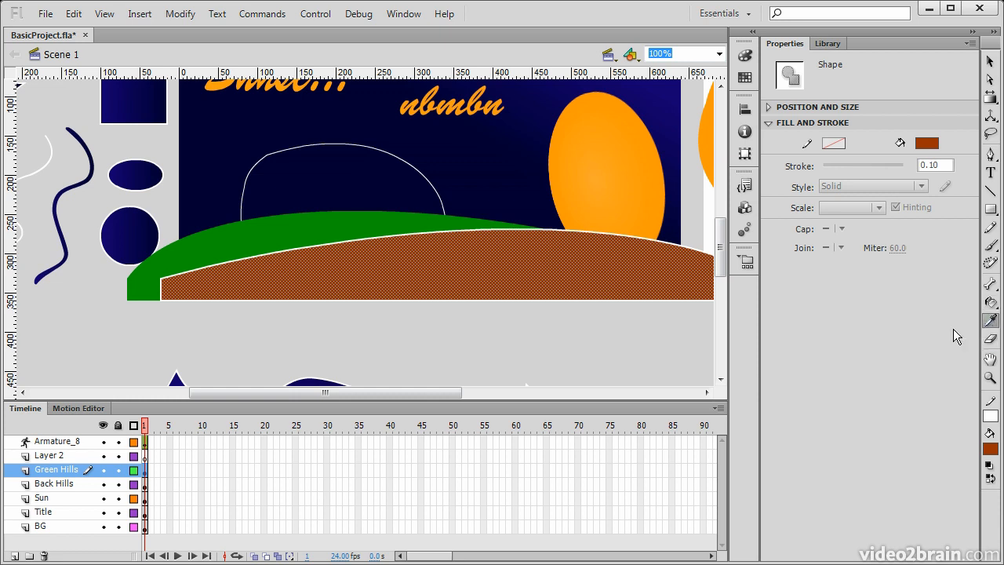
{"action": "left_click", "coordinate": [583, 159]}
{"action": "left_click", "coordinate": [618, 233]}
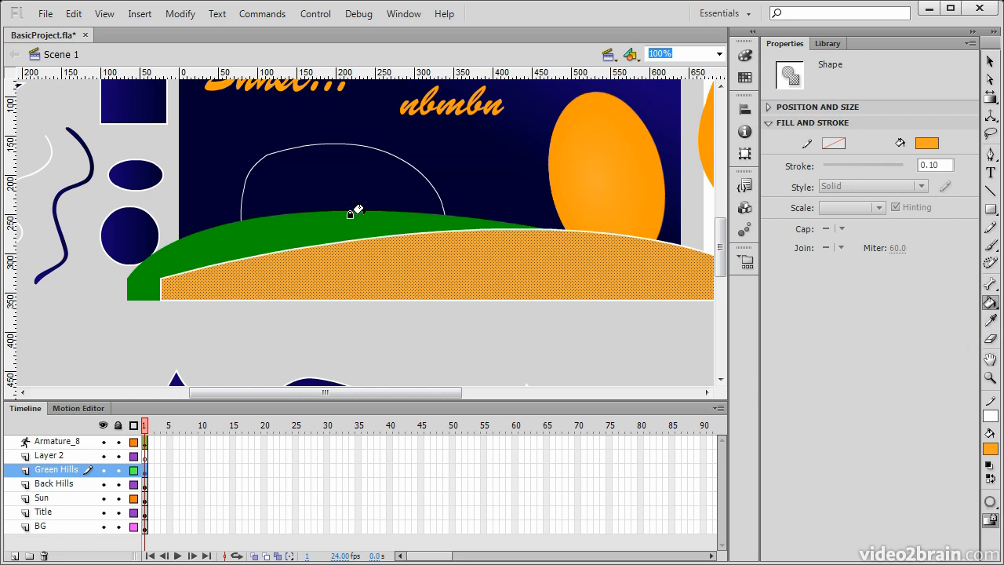
{"action": "left_click", "coordinate": [990, 321]}
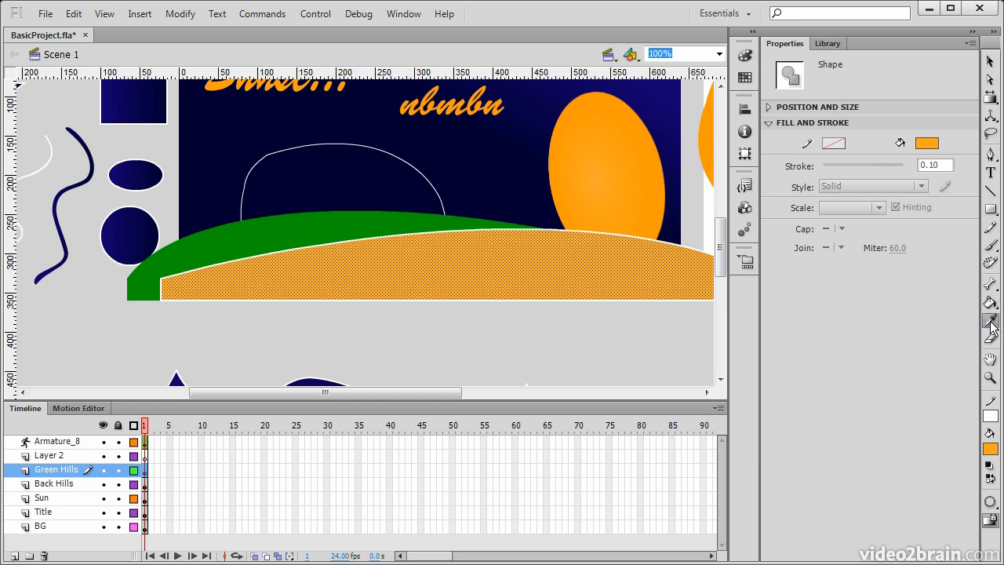
Refill the front hill with the dark blue gradient sampled from the square beside the stage, and erase most of both hills
{"action": "left_click", "coordinate": [141, 173]}
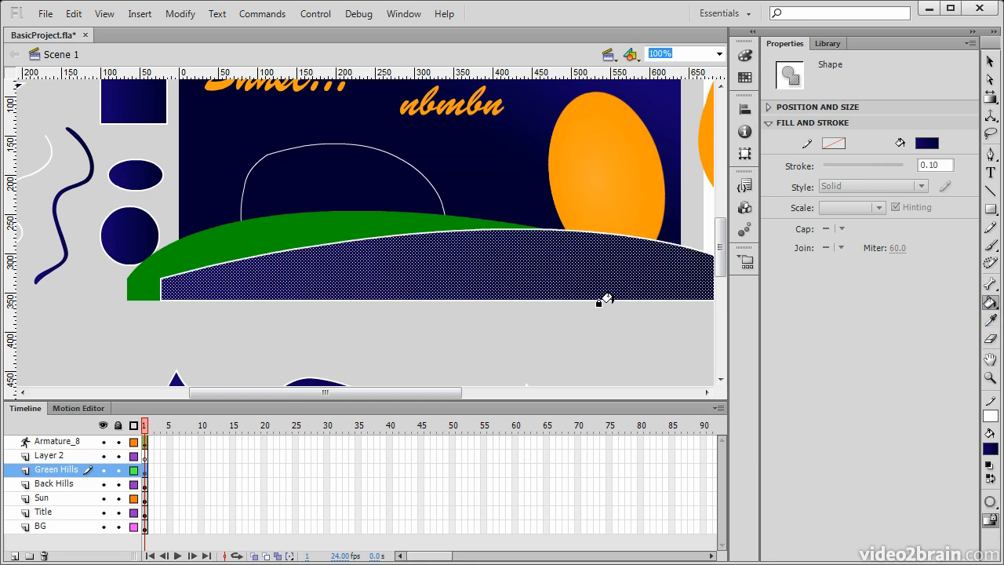
{"action": "left_click", "coordinate": [990, 338]}
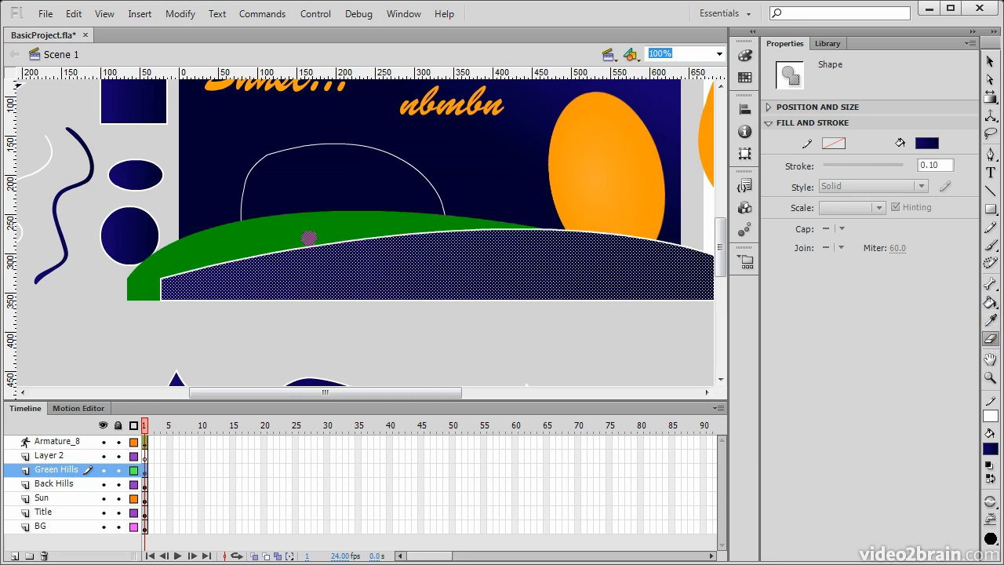
{"action": "mouse_move", "coordinate": [329, 226]}
{"action": "left_mouse_down"}
{"action": "mouse_move", "coordinate": [406, 352]}
{"action": "mouse_move", "coordinate": [340, 201]}
{"action": "mouse_move", "coordinate": [406, 321]}
{"action": "mouse_move", "coordinate": [424, 272]}
{"action": "mouse_move", "coordinate": [542, 328]}
{"action": "left_mouse_up"}
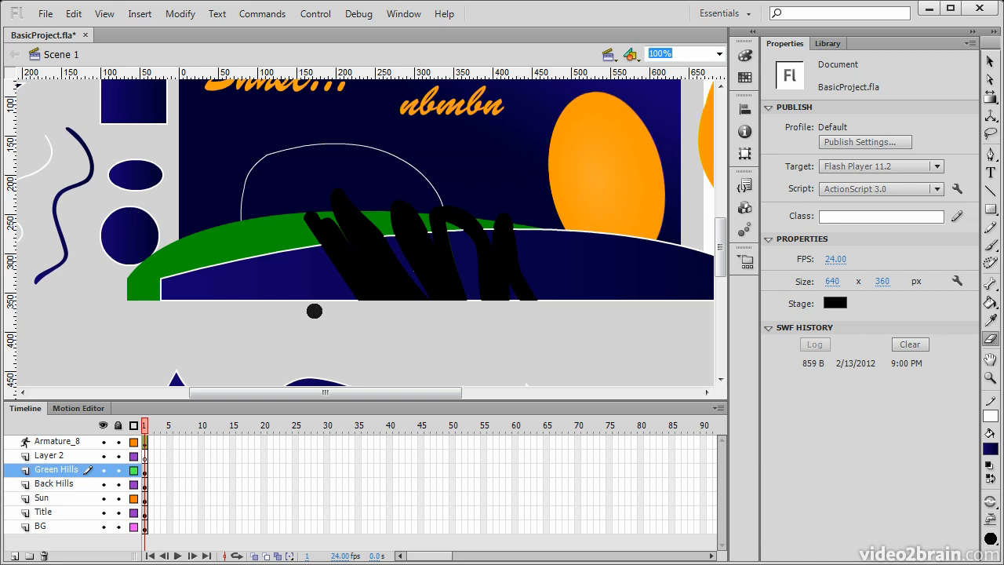
{"action": "mouse_move", "coordinate": [175, 275]}
{"action": "left_mouse_down"}
{"action": "mouse_move", "coordinate": [339, 268]}
{"action": "mouse_move", "coordinate": [287, 297]}
{"action": "mouse_move", "coordinate": [319, 315]}
{"action": "mouse_move", "coordinate": [229, 241]}
{"action": "mouse_move", "coordinate": [320, 195]}
{"action": "mouse_move", "coordinate": [366, 185]}
{"action": "mouse_move", "coordinate": [263, 258]}
{"action": "mouse_move", "coordinate": [336, 340]}
{"action": "mouse_move", "coordinate": [429, 353]}
{"action": "mouse_move", "coordinate": [332, 362]}
{"action": "mouse_move", "coordinate": [400, 282]}
{"action": "mouse_move", "coordinate": [257, 258]}
{"action": "mouse_move", "coordinate": [278, 245]}
{"action": "mouse_move", "coordinate": [150, 252]}
{"action": "mouse_move", "coordinate": [265, 220]}
{"action": "mouse_move", "coordinate": [165, 267]}
{"action": "mouse_move", "coordinate": [124, 315]}
{"action": "mouse_move", "coordinate": [186, 252]}
{"action": "mouse_move", "coordinate": [466, 203]}
{"action": "mouse_move", "coordinate": [468, 292]}
{"action": "mouse_move", "coordinate": [504, 287]}
{"action": "mouse_move", "coordinate": [573, 203]}
{"action": "mouse_move", "coordinate": [315, 181]}
{"action": "left_mouse_up"}
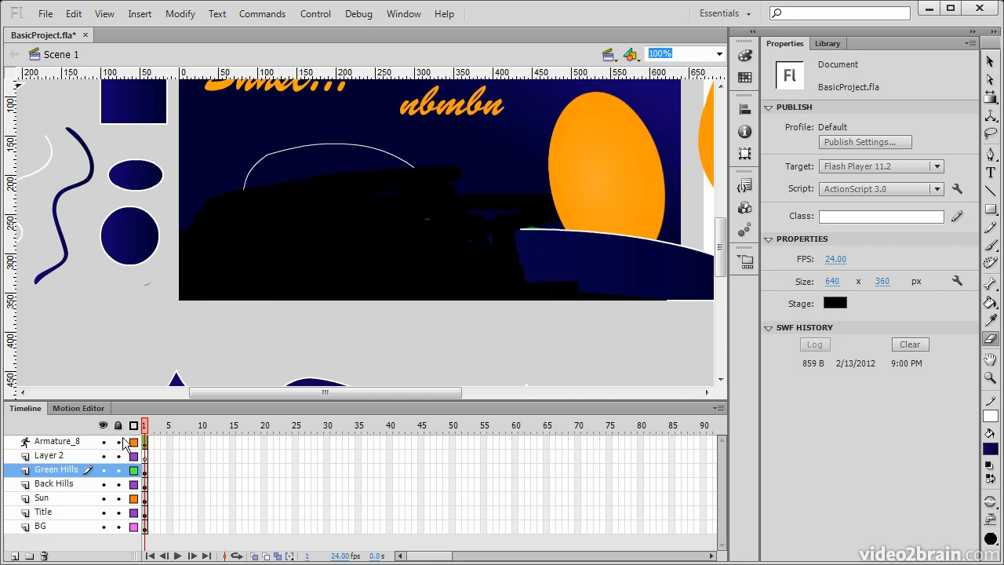
Pan across the stage with the Hand tool and magnify the sun's edge to 798% with the Zoom tool
{"action": "left_click", "coordinate": [992, 360]}
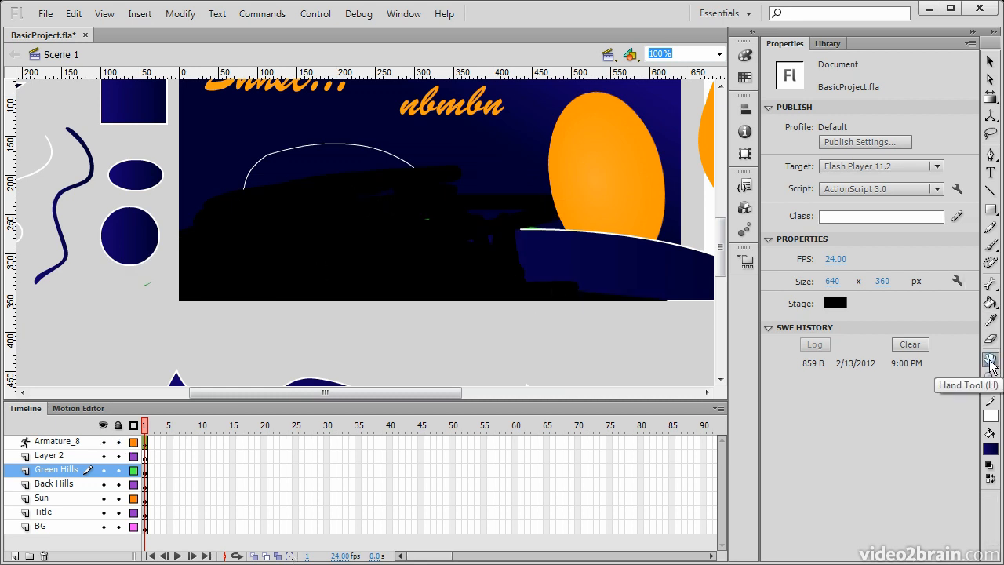
{"action": "mouse_move", "coordinate": [524, 149]}
{"action": "left_mouse_down"}
{"action": "mouse_move", "coordinate": [489, 171]}
{"action": "mouse_move", "coordinate": [376, 326]}
{"action": "mouse_move", "coordinate": [428, 164]}
{"action": "mouse_move", "coordinate": [227, 324]}
{"action": "mouse_move", "coordinate": [447, 128]}
{"action": "mouse_move", "coordinate": [426, 326]}
{"action": "mouse_move", "coordinate": [419, 248]}
{"action": "left_mouse_up"}
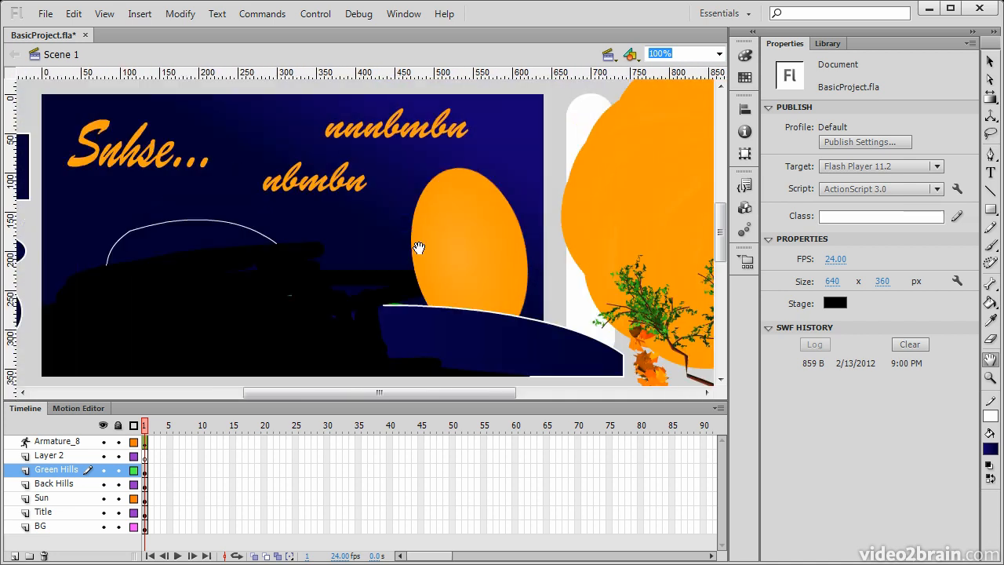
{"action": "left_click", "coordinate": [991, 377]}
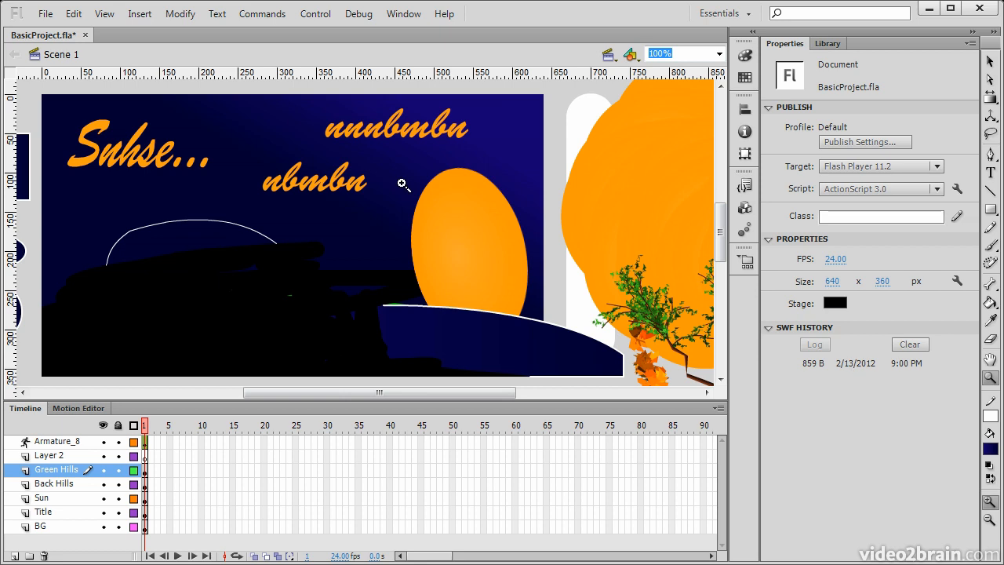
{"action": "mouse_move", "coordinate": [249, 126]}
{"action": "left_mouse_down"}
{"action": "mouse_move", "coordinate": [569, 294]}
{"action": "mouse_move", "coordinate": [253, 129]}
{"action": "left_mouse_up"}
{"action": "left_click", "coordinate": [536, 281]}
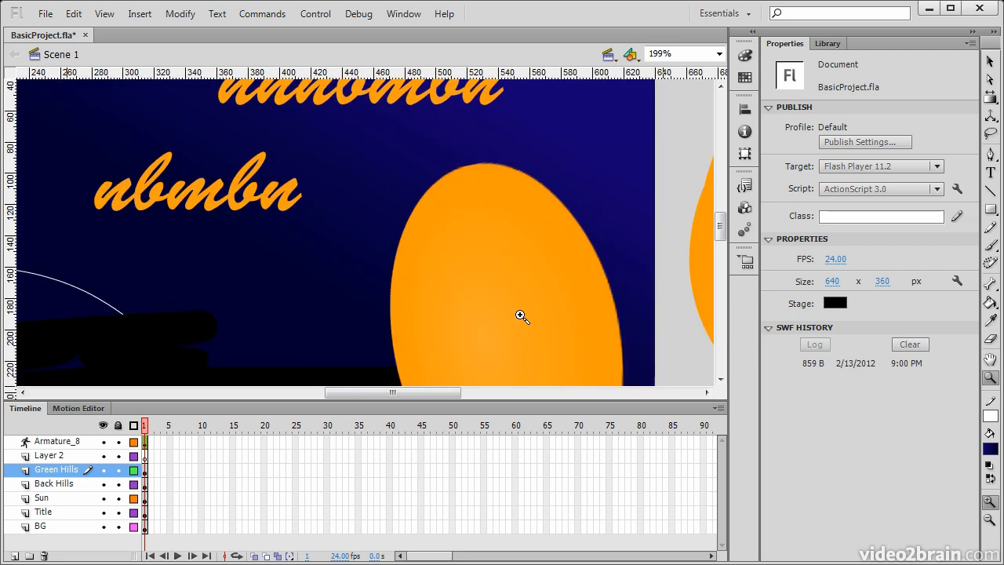
{"action": "left_click", "coordinate": [445, 258]}
{"action": "left_click", "coordinate": [432, 281]}
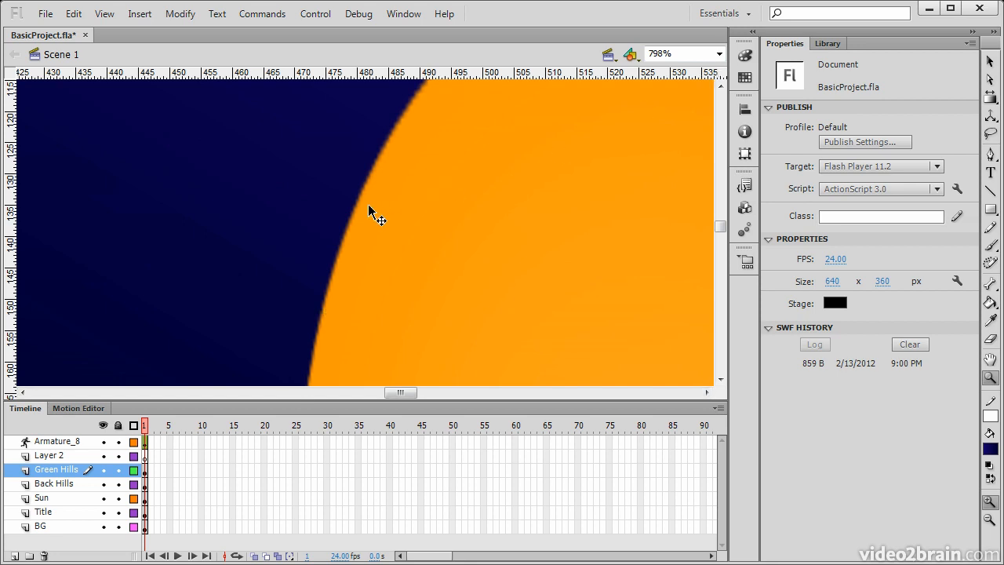
Zoom out from the sun to 25%, and fit all the artwork on and around the stage in view
{"action": "left_click", "coordinate": [325, 202], "text": "alt"}
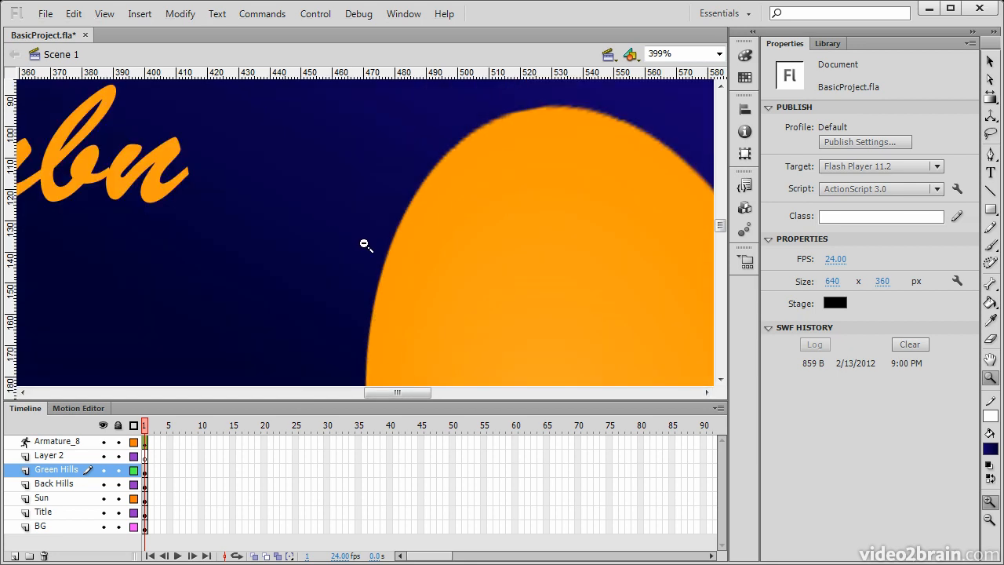
{"action": "left_click", "coordinate": [366, 244], "text": "alt"}
{"action": "left_click", "coordinate": [369, 260], "text": "alt"}
{"action": "left_click", "coordinate": [369, 243], "text": "alt"}
{"action": "left_click", "coordinate": [335, 225], "text": "alt"}
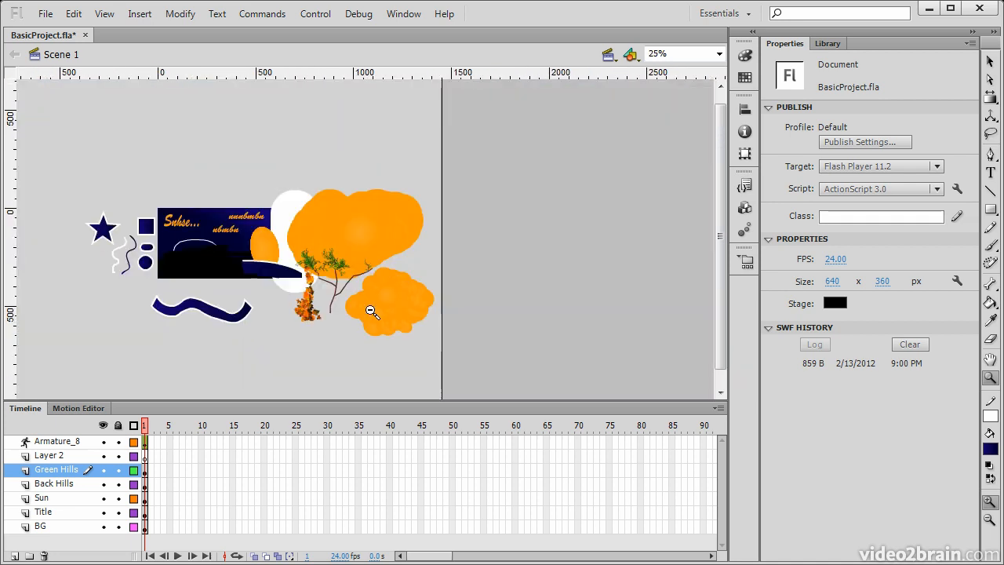
{"action": "key", "text": "ctrl+3"}
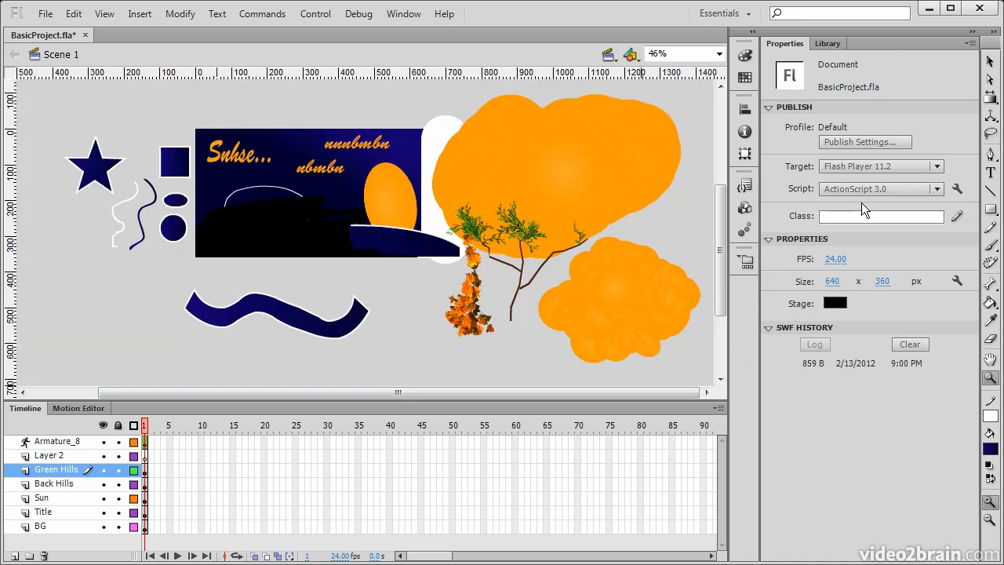